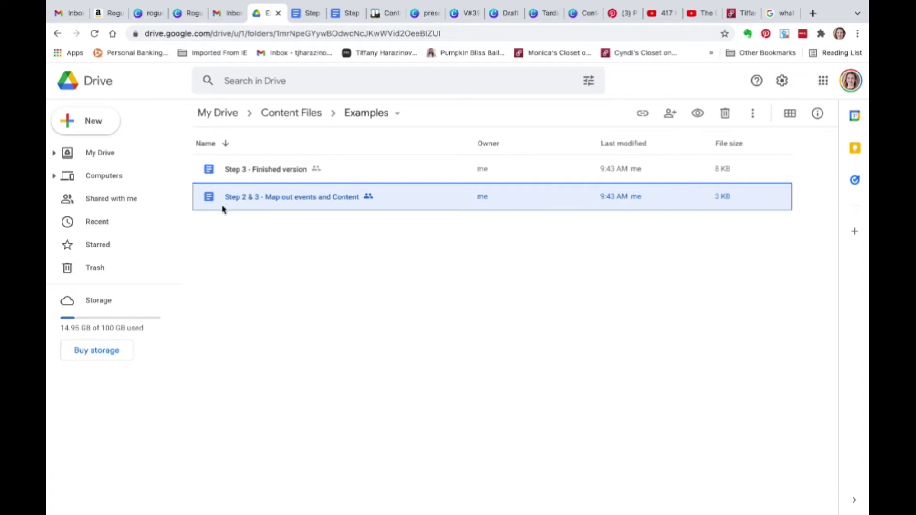
# - Create a new Google Docs document in the shared Examples folder, accepting that it is shared
pyautogui.click(102, 125)
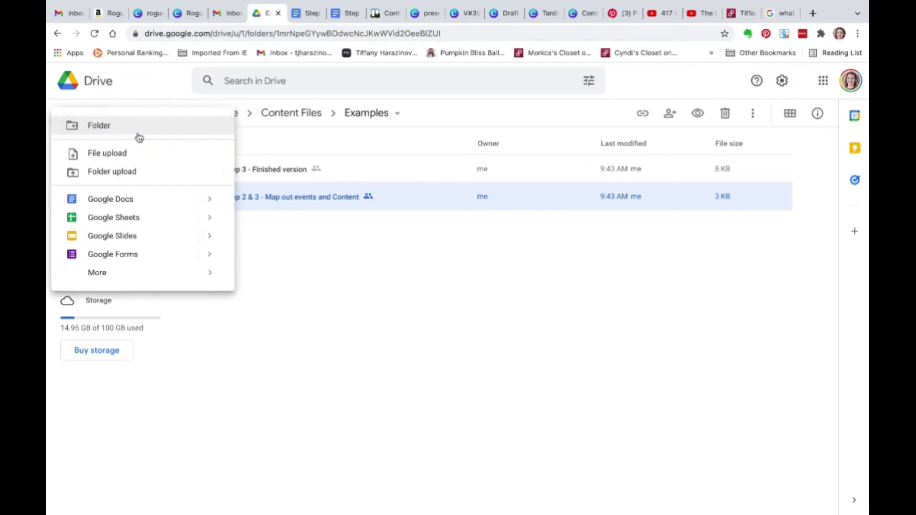
pyautogui.click(140, 201)
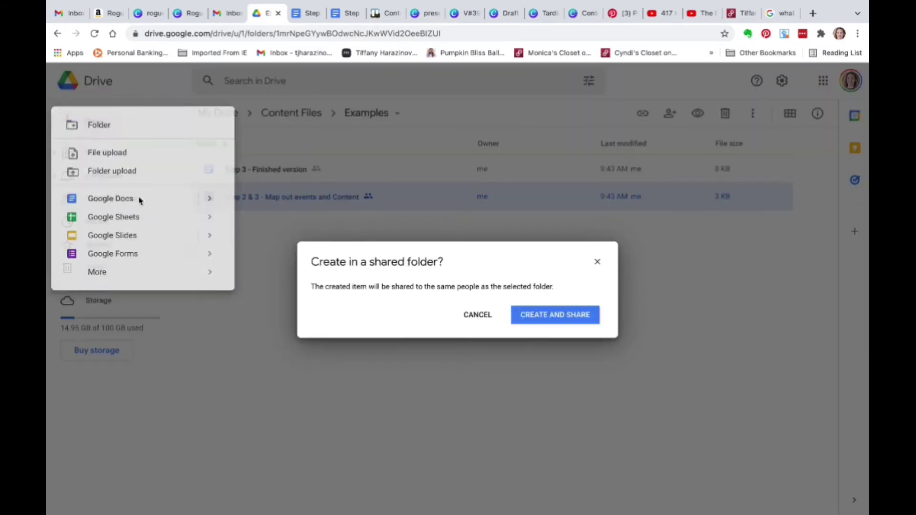
pyautogui.click(544, 312)
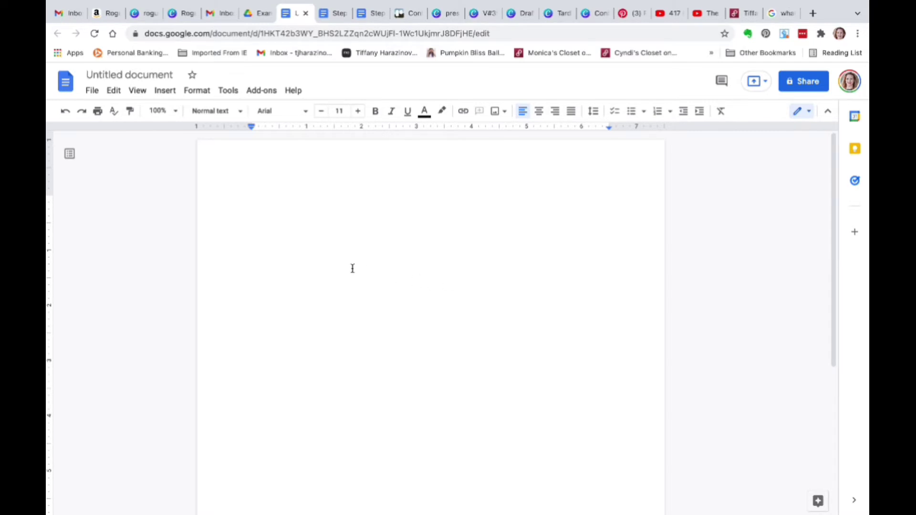
# - Insert a 2 x 2 table in the blank document and enter December in its first cell
pyautogui.click(166, 92)
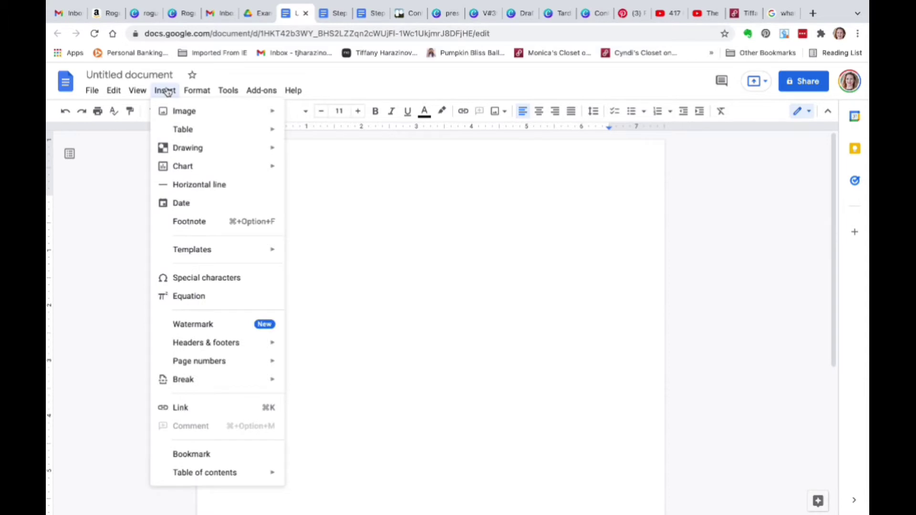
pyautogui.moveTo(188, 132)
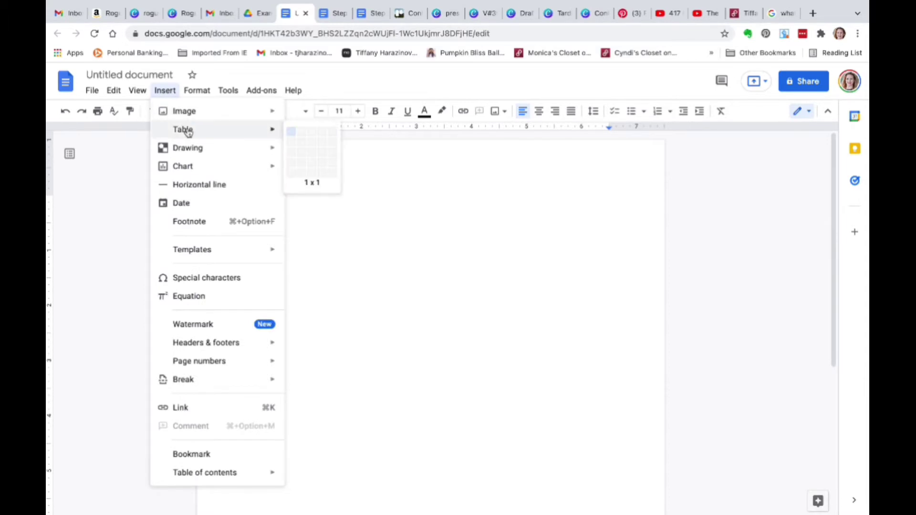
pyautogui.click(304, 144)
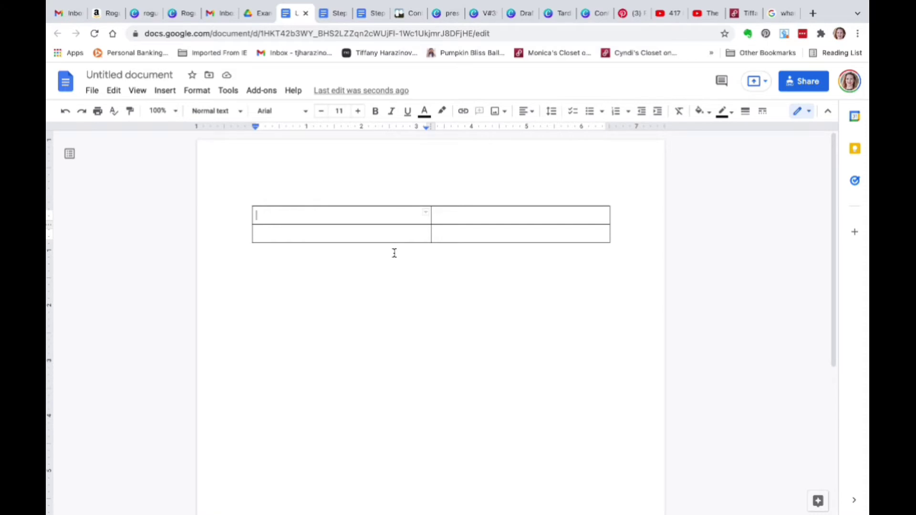
pyautogui.write('D')
pyautogui.write('ecem')
pyautogui.press('BackSpace')
pyautogui.write('ember')
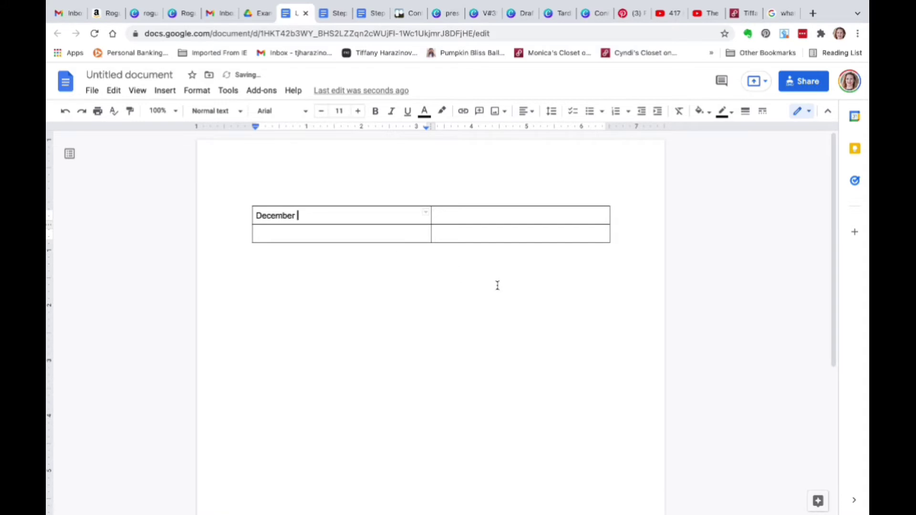
# - Merge the two cells of the December row into one header cell
pyautogui.doubleClick(402, 233)
pyautogui.click(391, 218)
pyautogui.click(435, 215)
pyautogui.moveTo(405, 215); pyautogui.dragTo(454, 218)
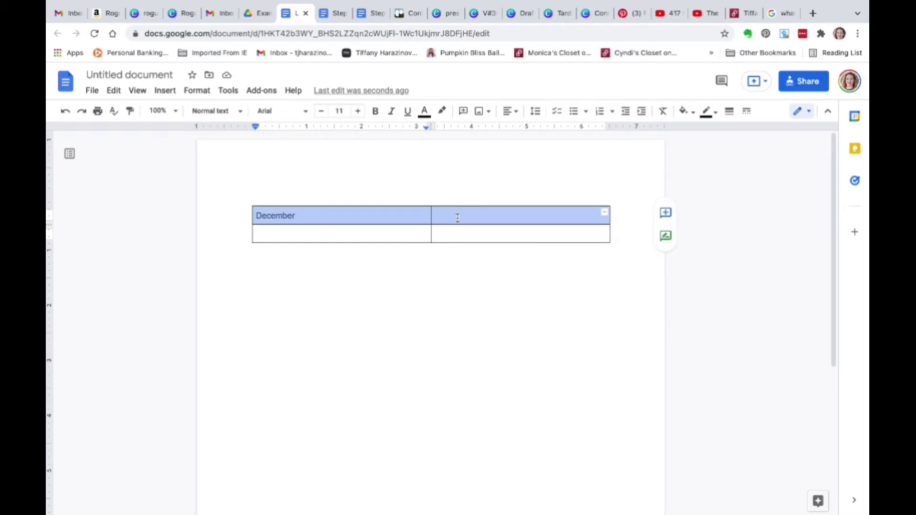
pyautogui.rightClick(518, 221)
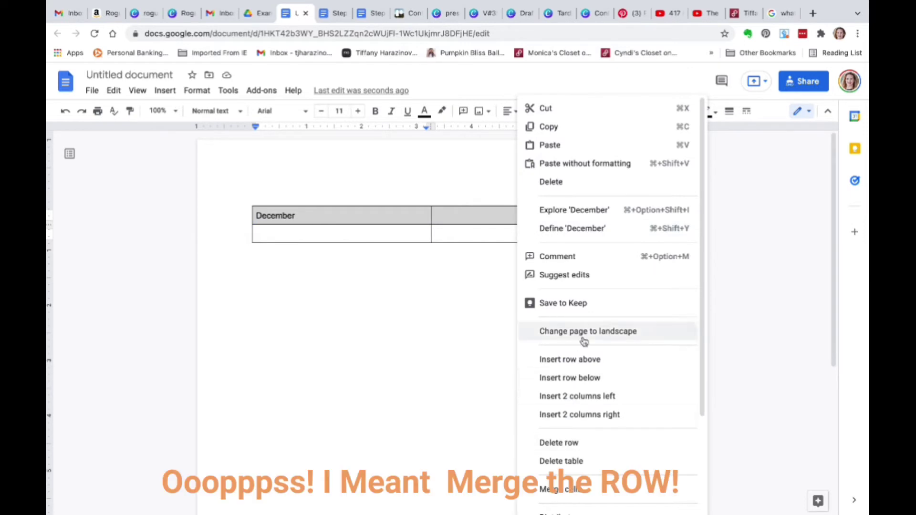
pyautogui.click(565, 489)
# - Add a January row at the end of the table, followed by an empty row and another new row
pyautogui.click(461, 237)
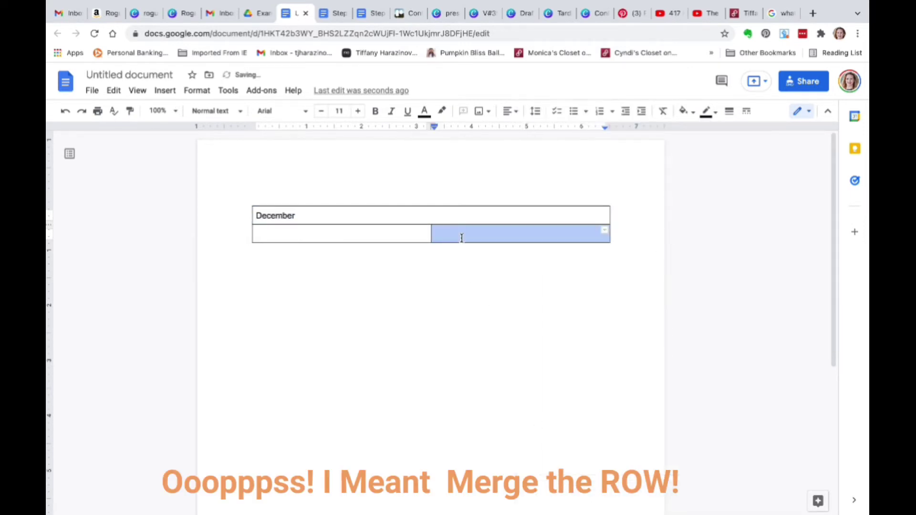
pyautogui.press('Tab')
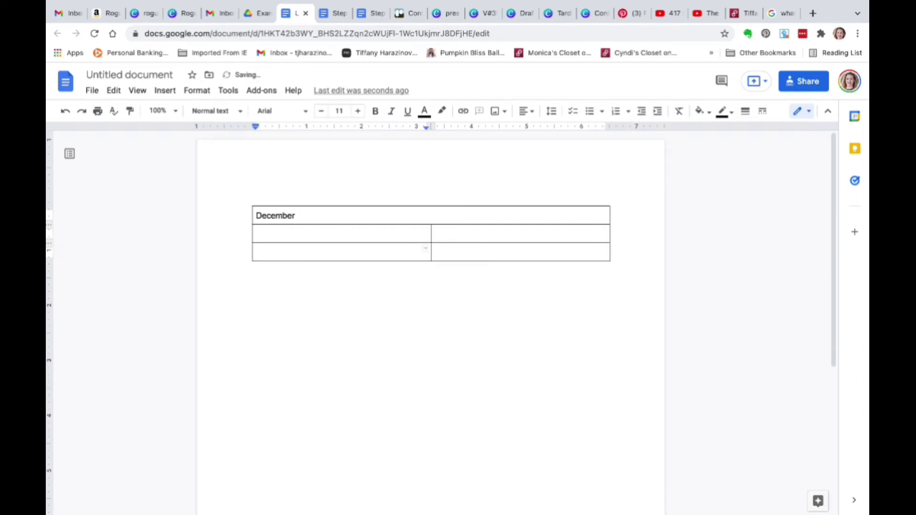
pyautogui.write('January')
pyautogui.press('Tab')
pyautogui.press('Tab')
pyautogui.press('Tab')
pyautogui.press('Tab')
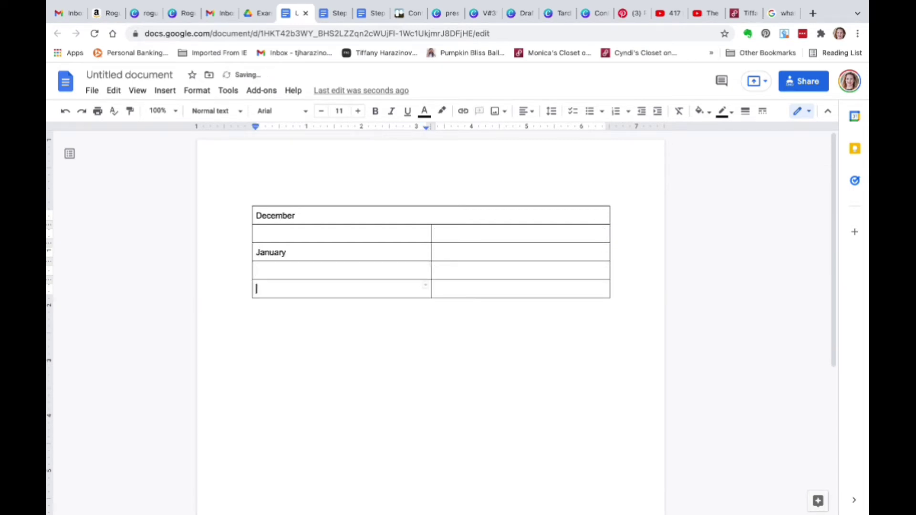
# - Enter February and March as further month rows, with an empty row below each and a new row at the end
pyautogui.write('February')
pyautogui.press('Tab')
pyautogui.press('Tab')
pyautogui.press('Tab')
pyautogui.press('Tab')
pyautogui.write('March')
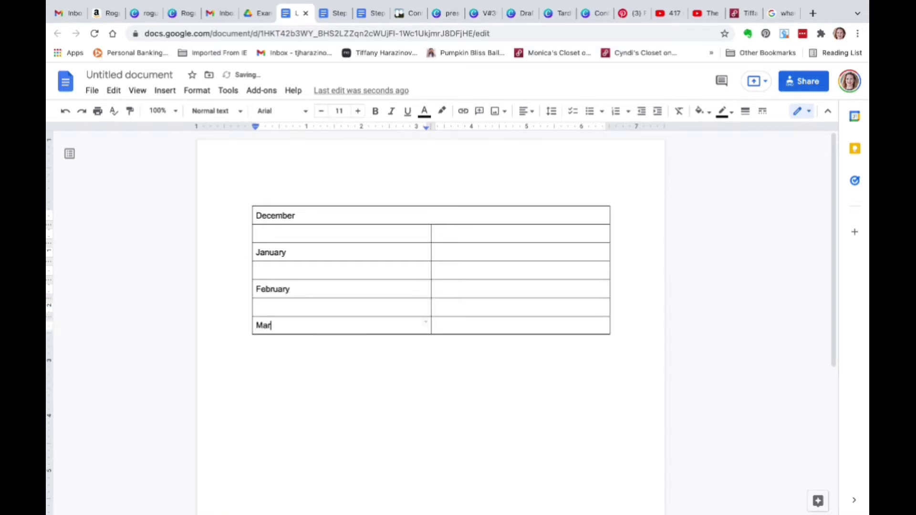
pyautogui.press('Tab')
pyautogui.press('Tab')
pyautogui.press('Tab')
pyautogui.press('Tab')
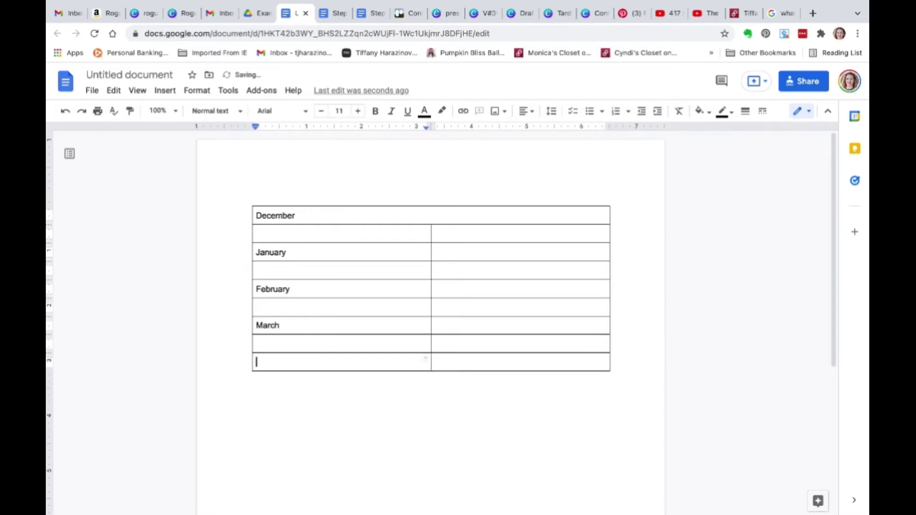
# - Enter April and May as the last month rows, adding an empty row below each
pyautogui.write('April')
pyautogui.press('Tab')
pyautogui.press('Tab')
pyautogui.press('Tab')
pyautogui.press('Tab')
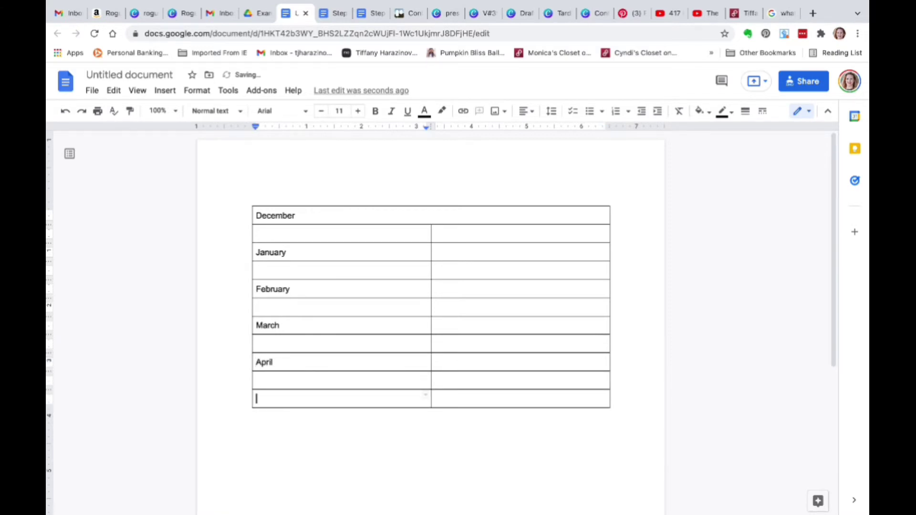
pyautogui.write('My')
pyautogui.write('y')
pyautogui.press('Tab')
pyautogui.press('Tab')
pyautogui.press('Tab')
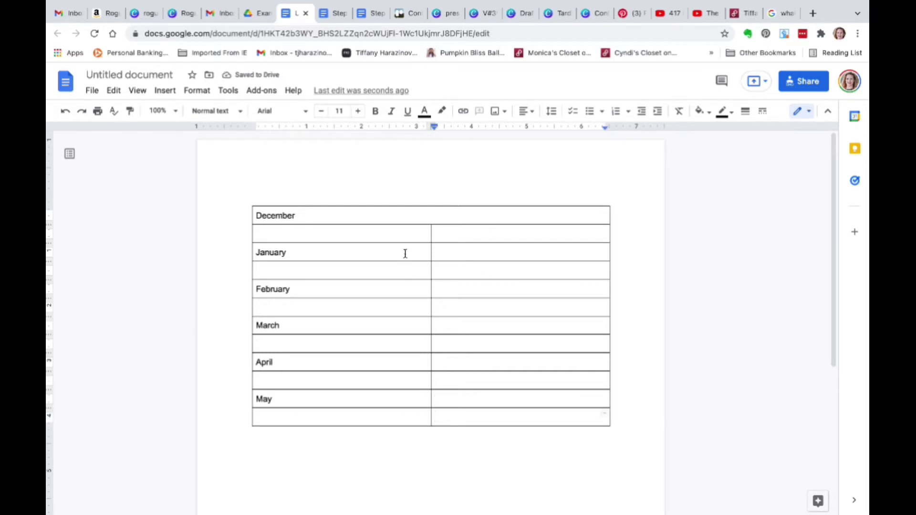
# - Merge the two cells of the January row and those of the February row into full-width header cells
pyautogui.moveTo(406, 253); pyautogui.dragTo(466, 253)
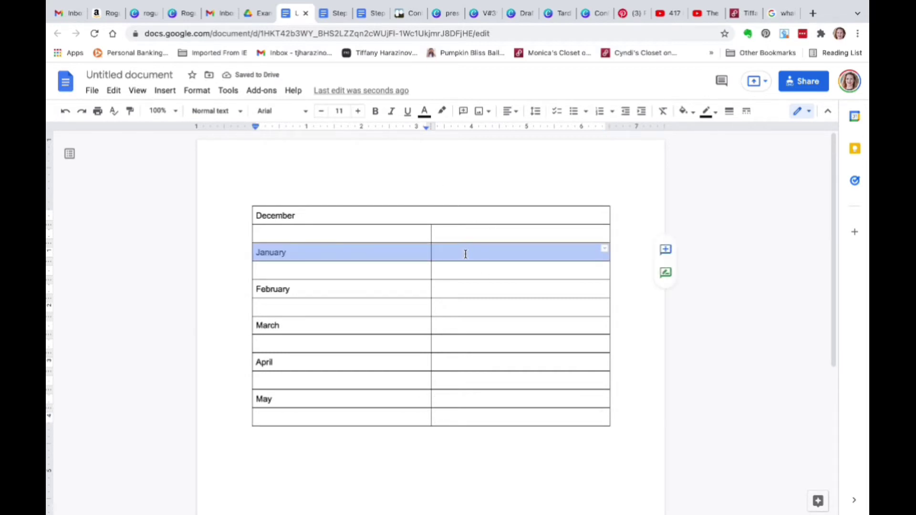
pyautogui.rightClick(497, 252)
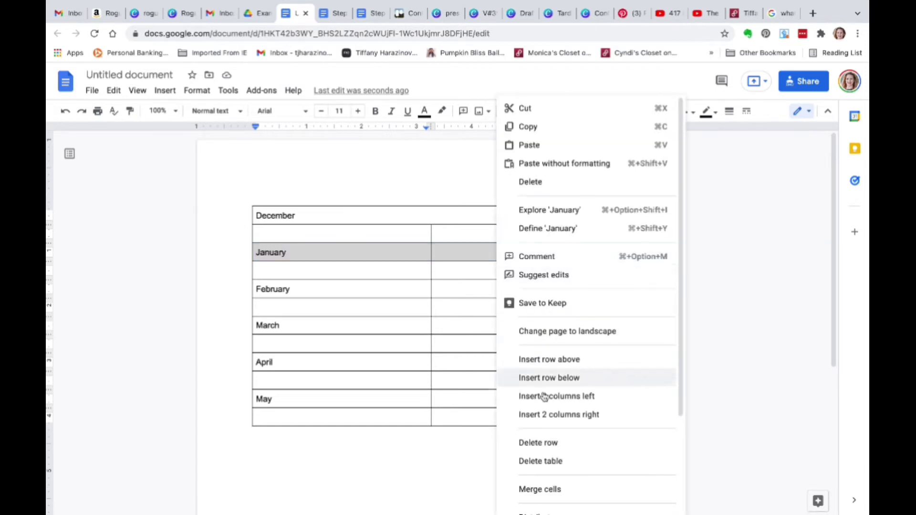
pyautogui.click(539, 487)
pyautogui.click(378, 297)
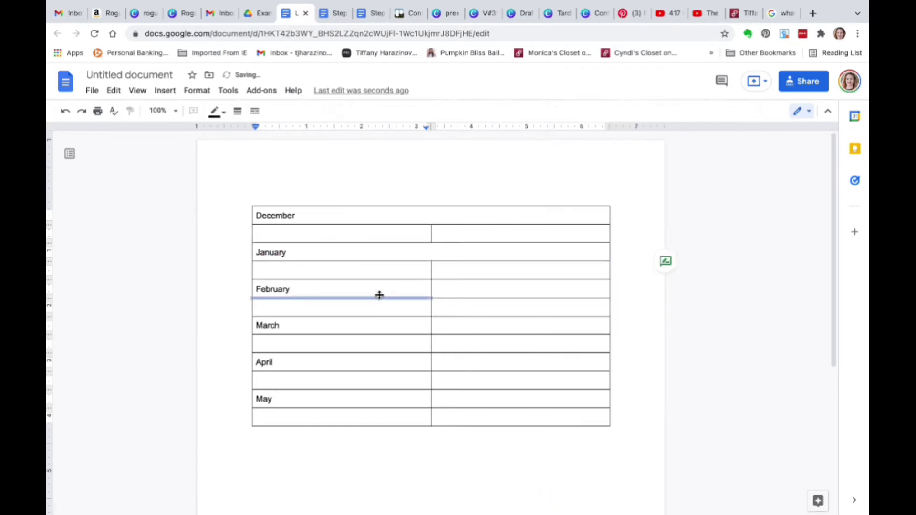
pyautogui.moveTo(382, 287); pyautogui.dragTo(456, 291)
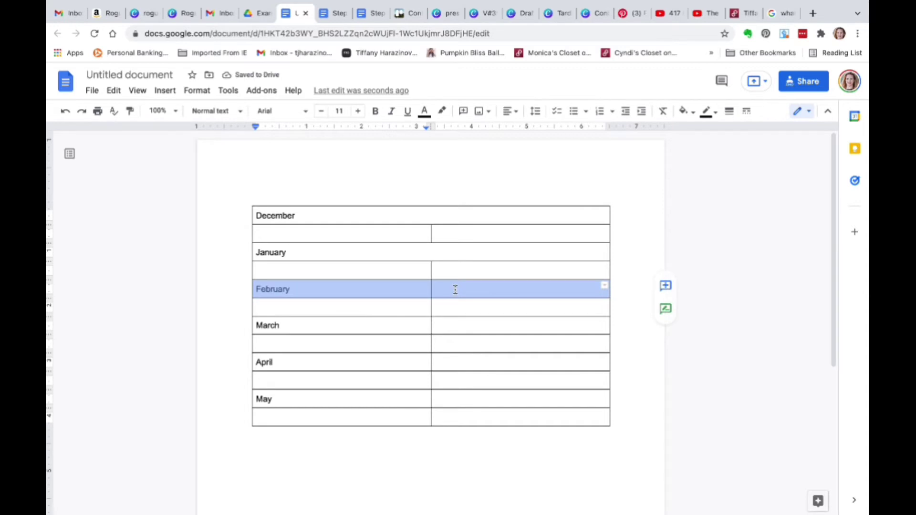
pyautogui.rightClick(455, 290)
pyautogui.click(491, 489)
# - Merge the two cells in each of the March, April and May rows into full-width header cells
pyautogui.moveTo(378, 327); pyautogui.dragTo(449, 327)
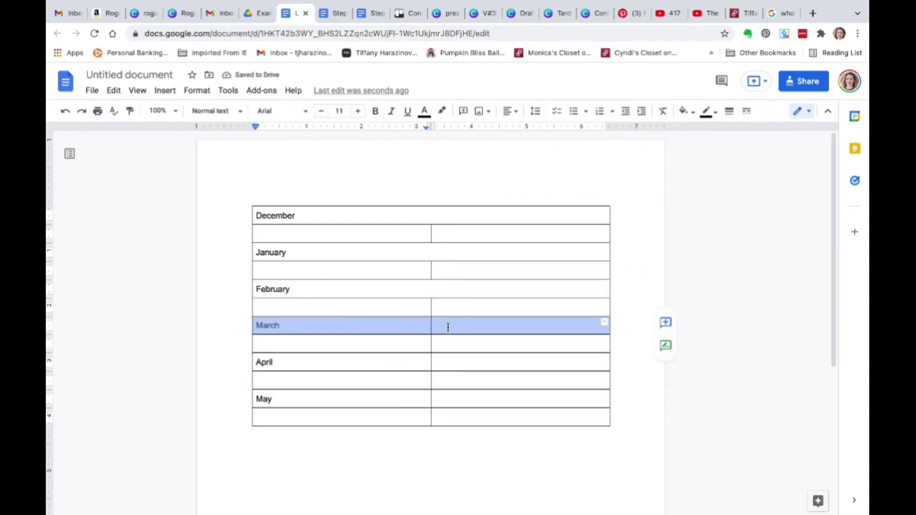
pyautogui.rightClick(448, 327)
pyautogui.click(477, 489)
pyautogui.moveTo(398, 370); pyautogui.dragTo(457, 366)
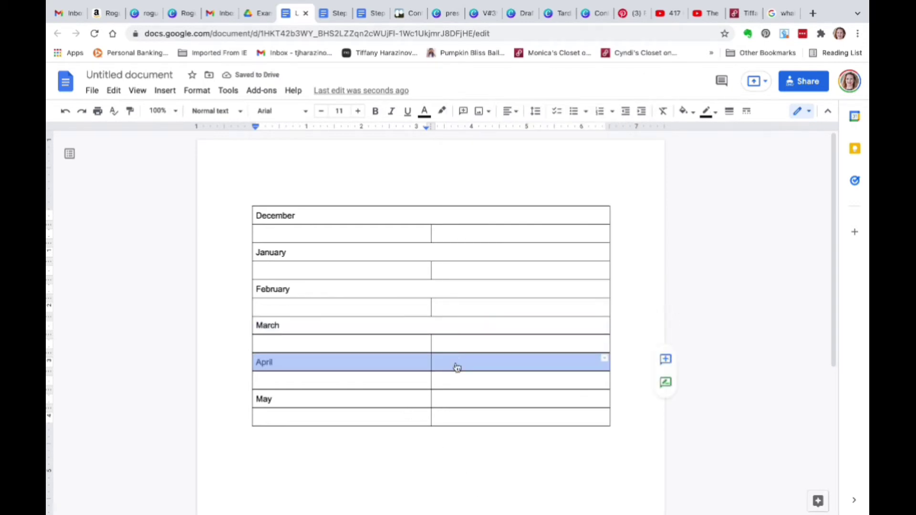
pyautogui.rightClick(458, 366)
pyautogui.click(480, 489)
pyautogui.click(385, 400)
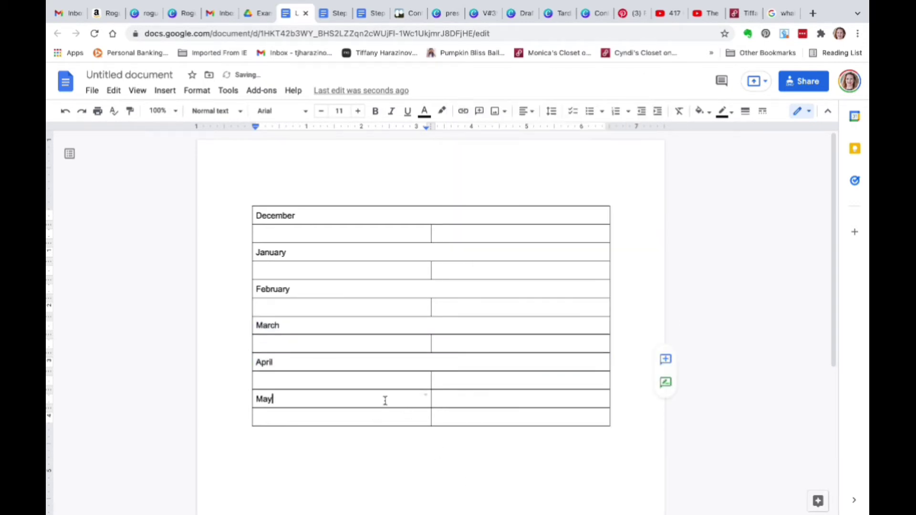
pyautogui.moveTo(385, 399); pyautogui.dragTo(437, 400)
pyautogui.rightClick(438, 400)
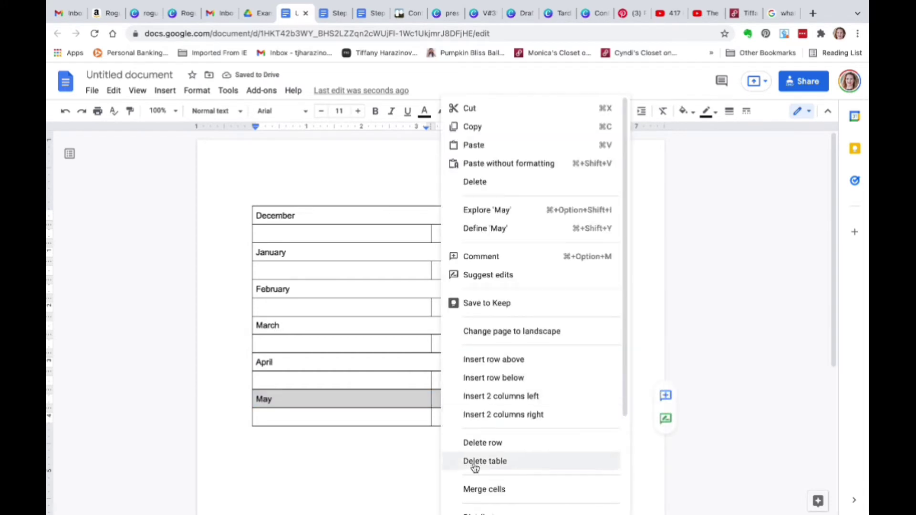
pyautogui.click(475, 490)
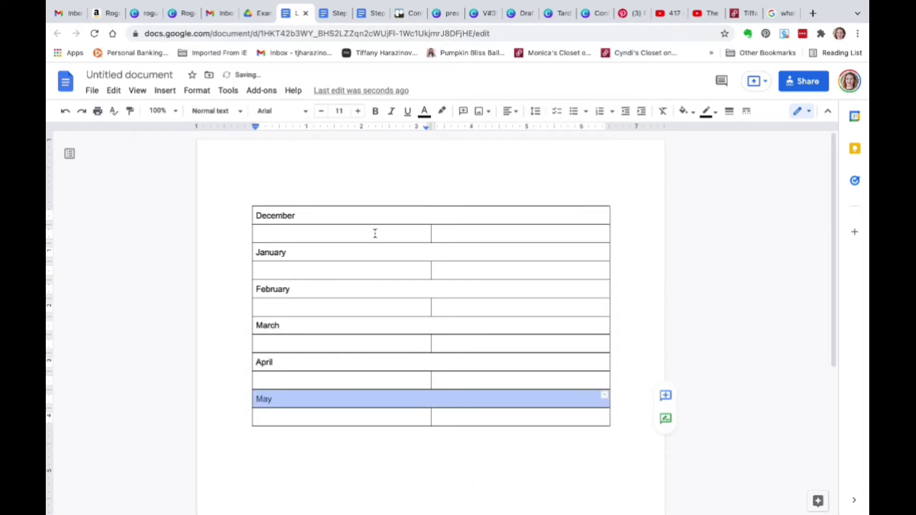
# - Fill the December header cell with a light cyan background
pyautogui.click(351, 218)
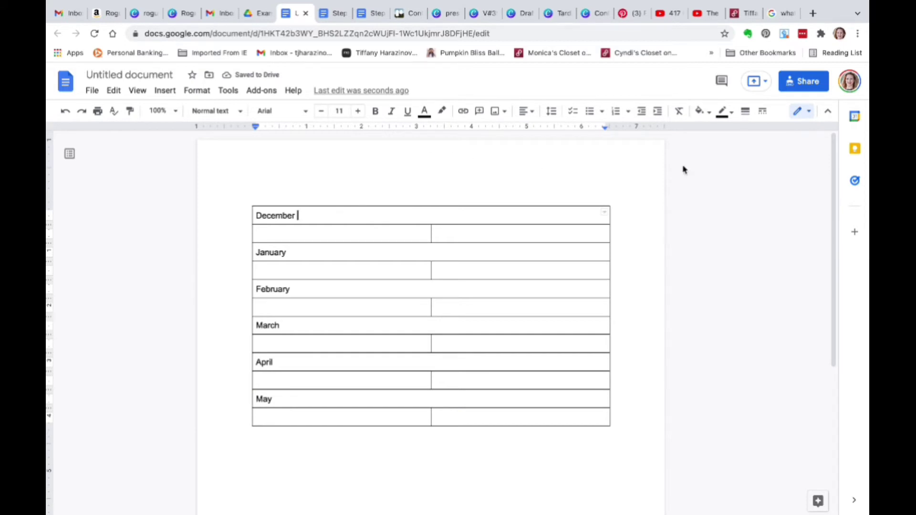
pyautogui.click(700, 111)
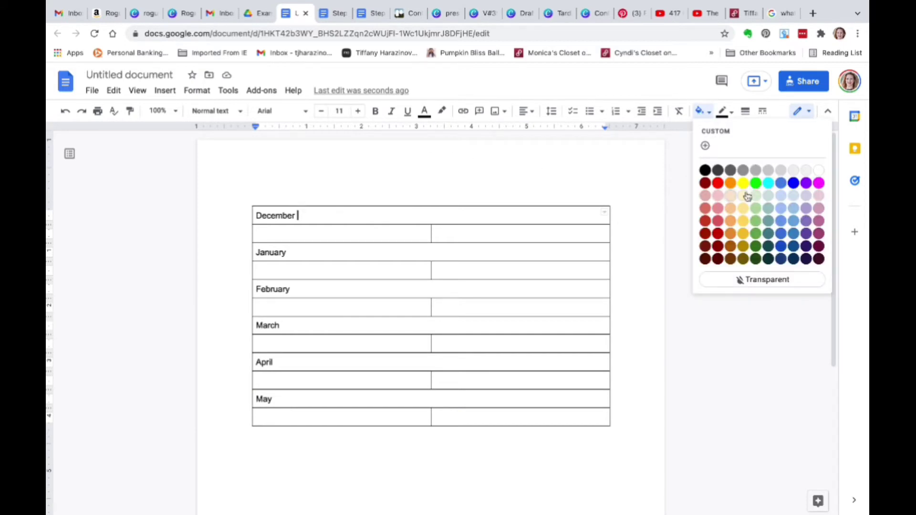
pyautogui.click(769, 197)
pyautogui.click(430, 234)
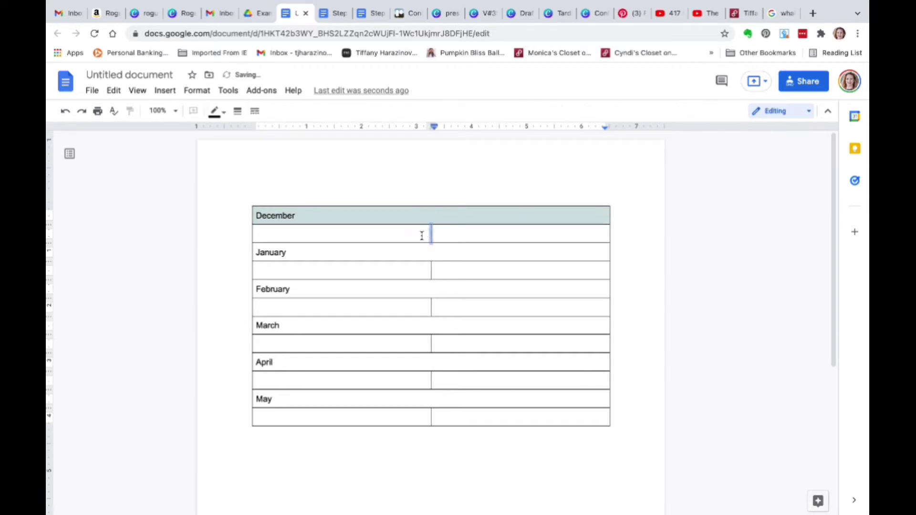
# - List Planning:, Launching and Circulating on separate lines in the first cell below December
pyautogui.click(384, 241)
pyautogui.click(386, 236)
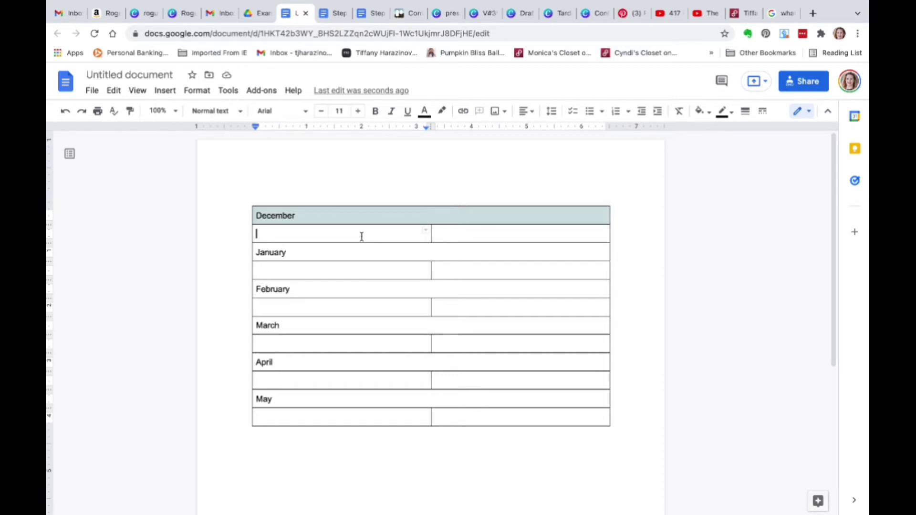
pyautogui.write('Planning:')
pyautogui.press('Return')
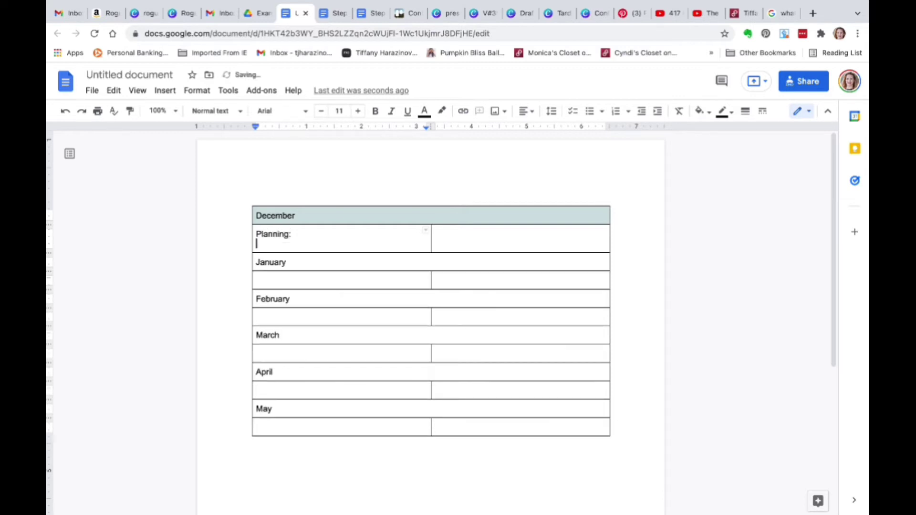
pyautogui.write('Launching')
pyautogui.press('Return')
pyautogui.write('Cir')
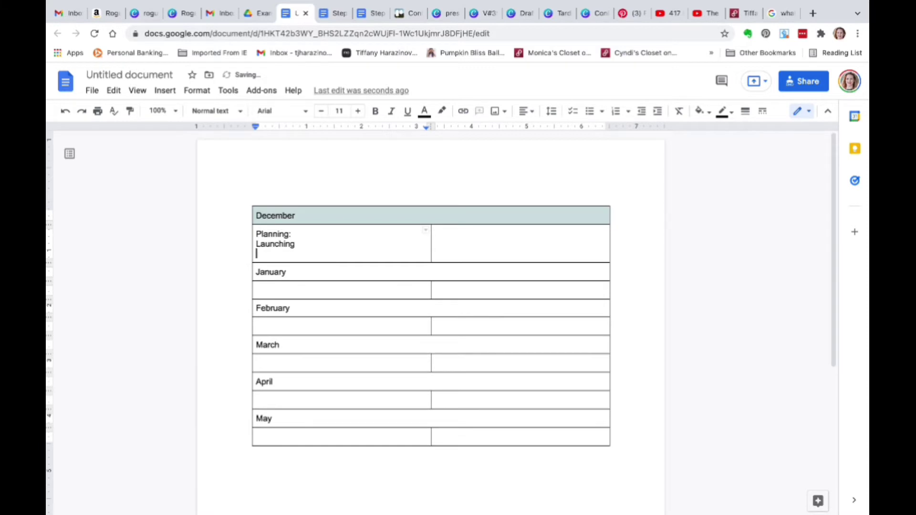
pyautogui.write('culation')
pyautogui.press('BackSpace')
pyautogui.press('BackSpace')
pyautogui.write('ng')
pyautogui.press('Return')
# - Add the lines LHF / Ongoing: and Platforms: to the list, and enter Planning Notes in the adjacent cell
pyautogui.write('L')
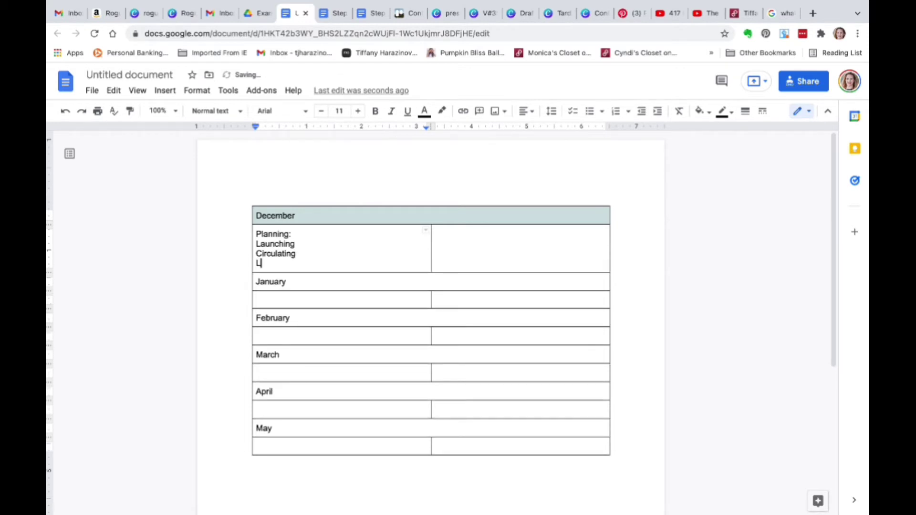
pyautogui.write('HF / Ongoing:')
pyautogui.press('Return')
pyautogui.write('Platforms')
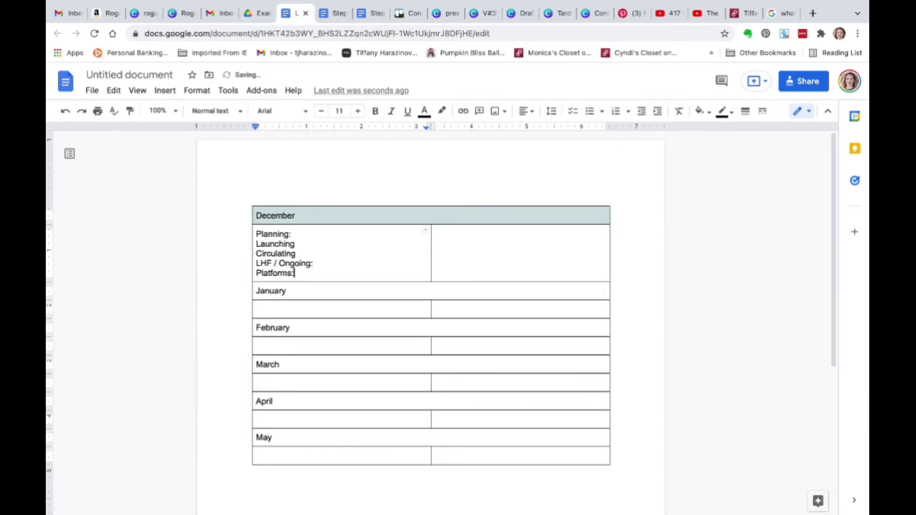
pyautogui.click(463, 233)
pyautogui.write('Planning Notes')
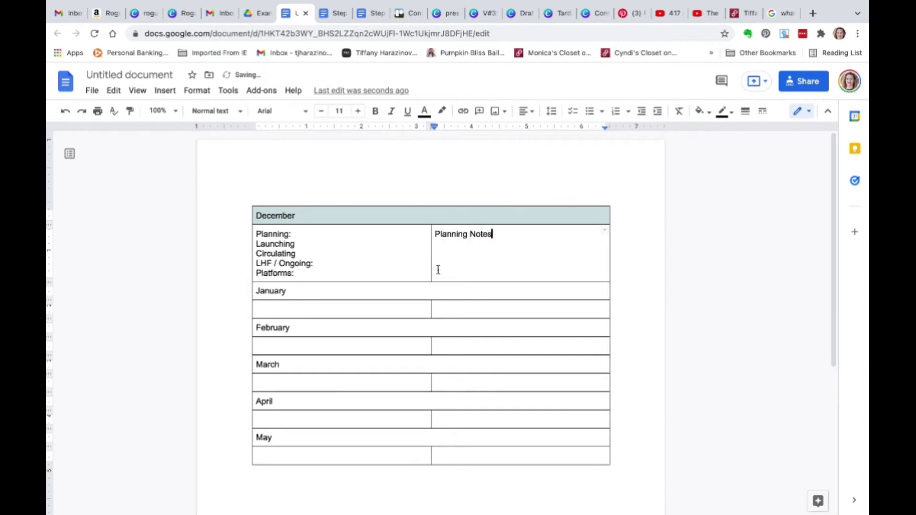
# - Fill the January header cell with the same light cyan background as December
pyautogui.click(406, 294)
pyautogui.click(703, 111)
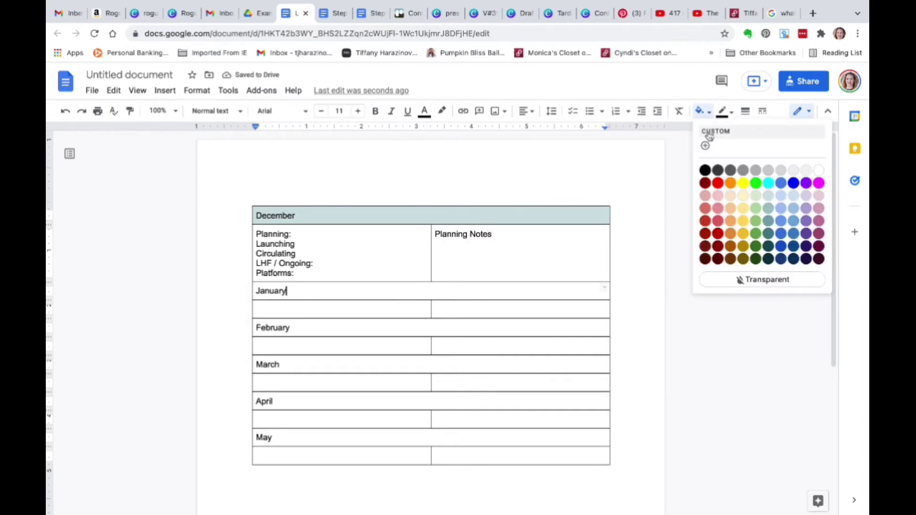
pyautogui.click(769, 196)
# - Add colons after Launching and Circulating in the December list, and separate all five category lines with blank lines
pyautogui.click(365, 266)
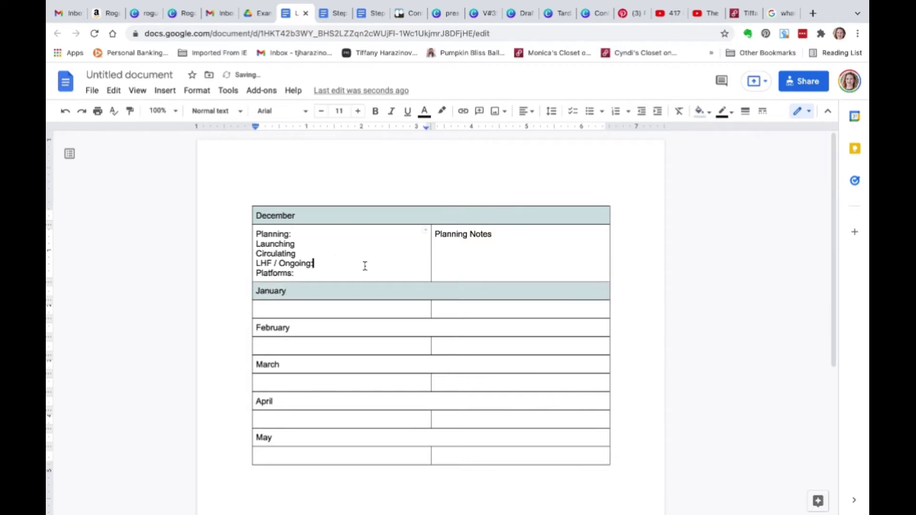
pyautogui.doubleClick(303, 236)
pyautogui.press('Return')
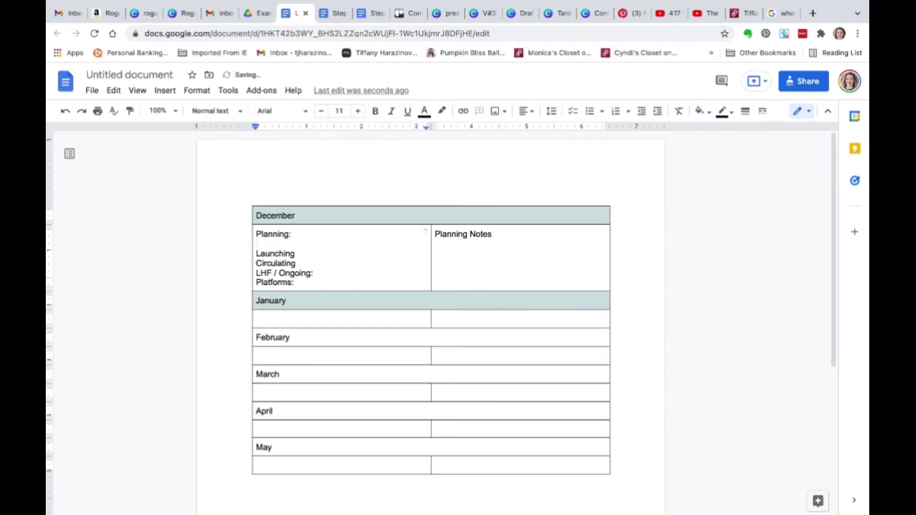
pyautogui.doubleClick(304, 258)
pyautogui.write(':')
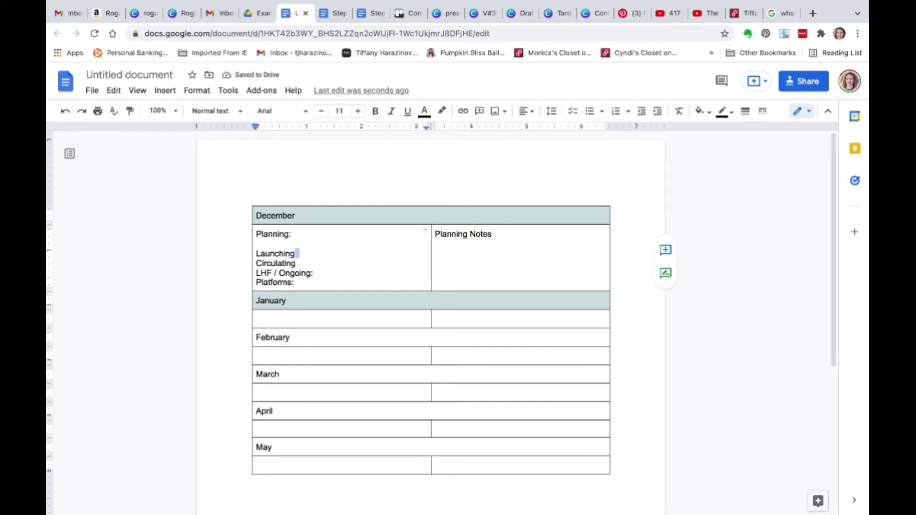
pyautogui.press('Return')
pyautogui.doubleClick(301, 274)
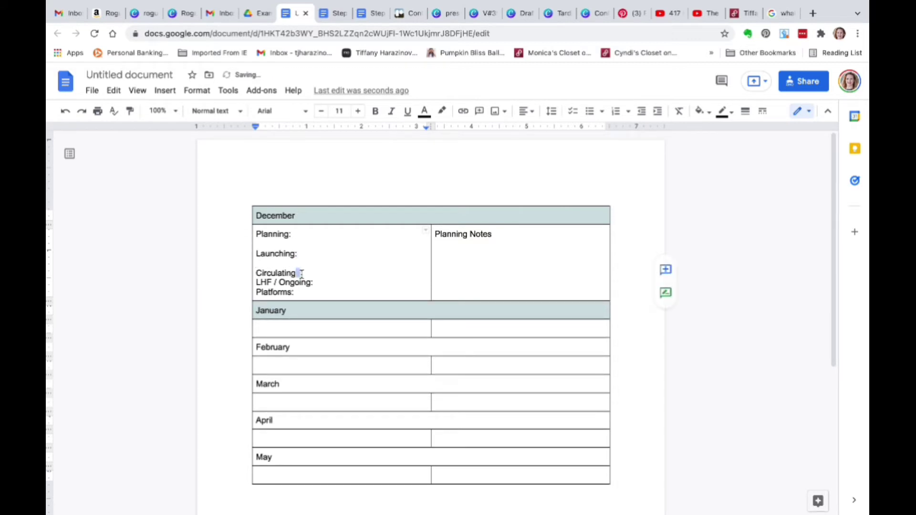
pyautogui.write(':')
pyautogui.press('Return')
pyautogui.click(323, 293)
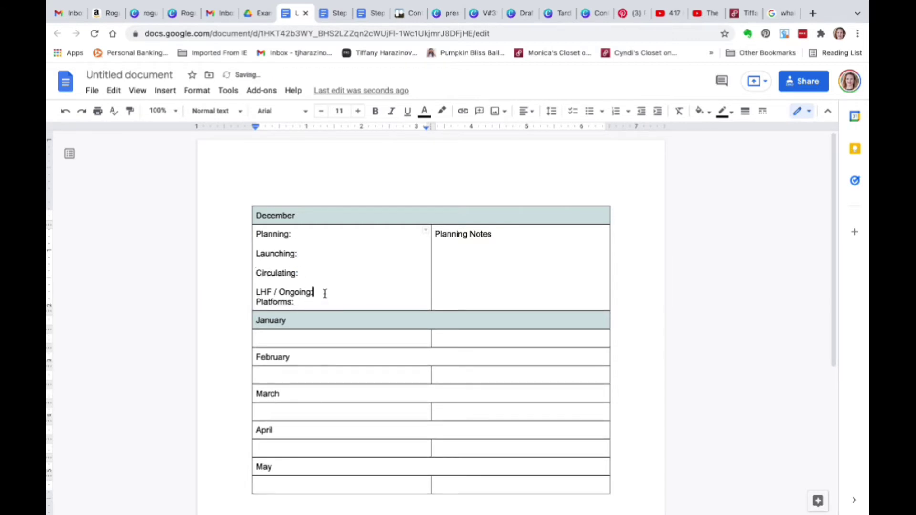
pyautogui.press('Return')
pyautogui.moveTo(302, 311); pyautogui.dragTo(257, 234)
pyautogui.rightClick(289, 267)
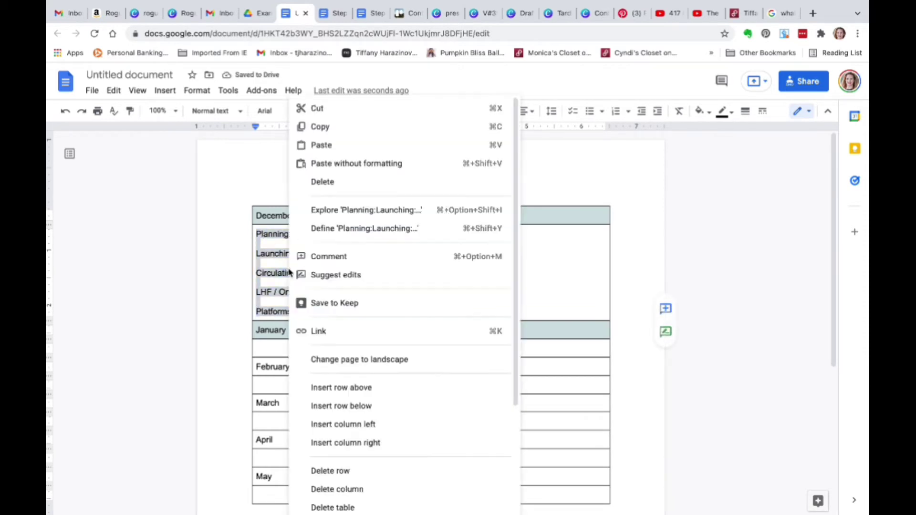
pyautogui.click(279, 272)
# - Copy the category list and Planning Notes cells under December into the empty two-cell row below January
pyautogui.moveTo(472, 267); pyautogui.dragTo(351, 267)
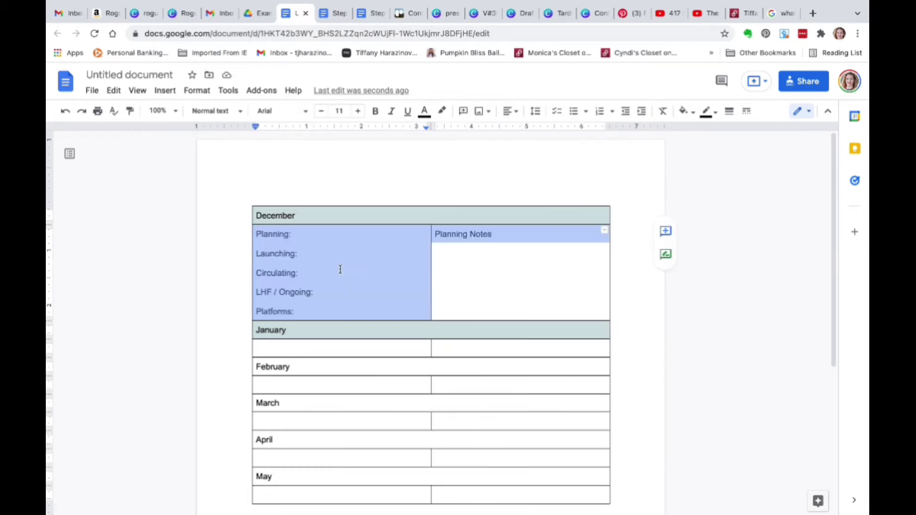
pyautogui.rightClick(339, 268)
pyautogui.click(416, 128)
pyautogui.moveTo(392, 348); pyautogui.dragTo(448, 348)
pyautogui.rightClick(448, 348)
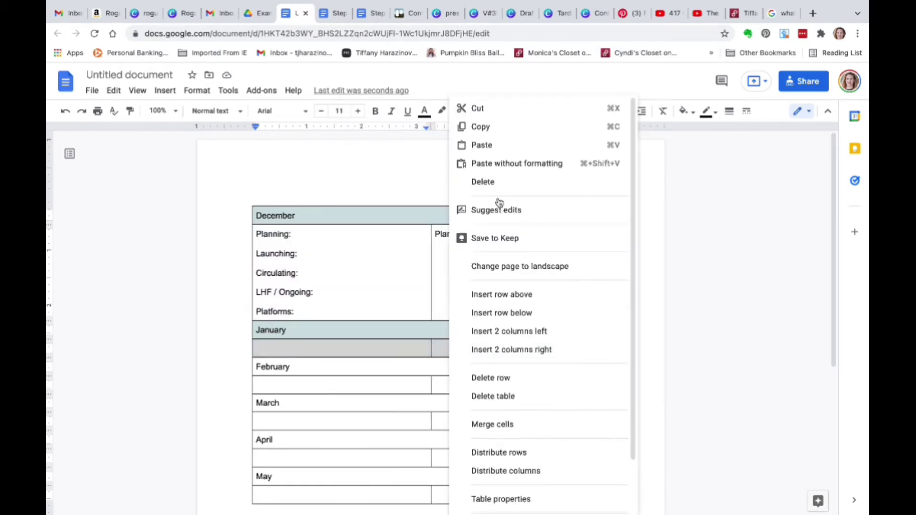
pyautogui.click(499, 146)
# - Paste the copied category list and Planning Notes cells into the empty row below February
pyautogui.scroll(-2, 399, 414)
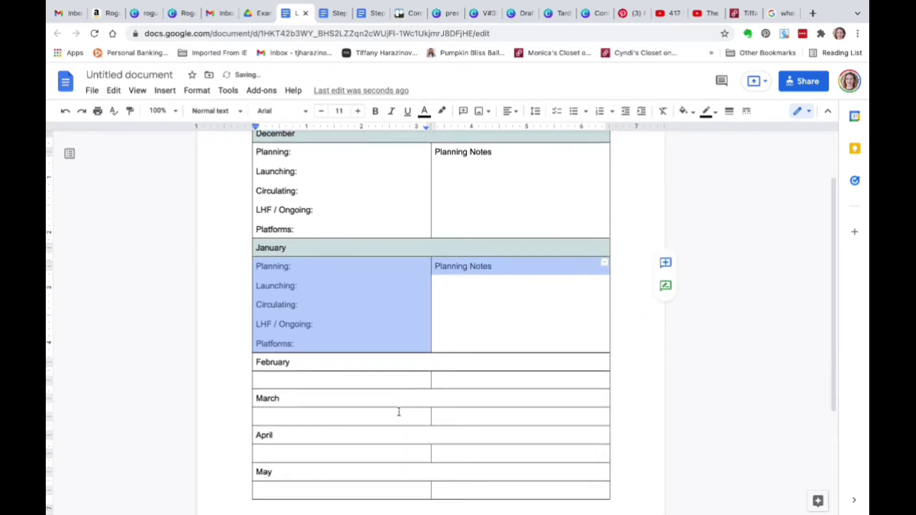
pyautogui.click(386, 376)
pyautogui.moveTo(386, 376); pyautogui.dragTo(452, 376)
pyautogui.rightClick(452, 376)
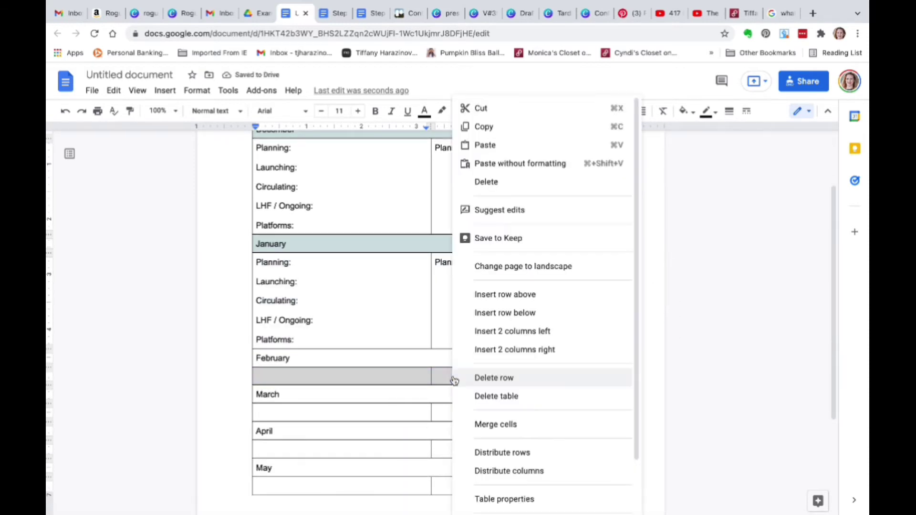
pyautogui.click(508, 145)
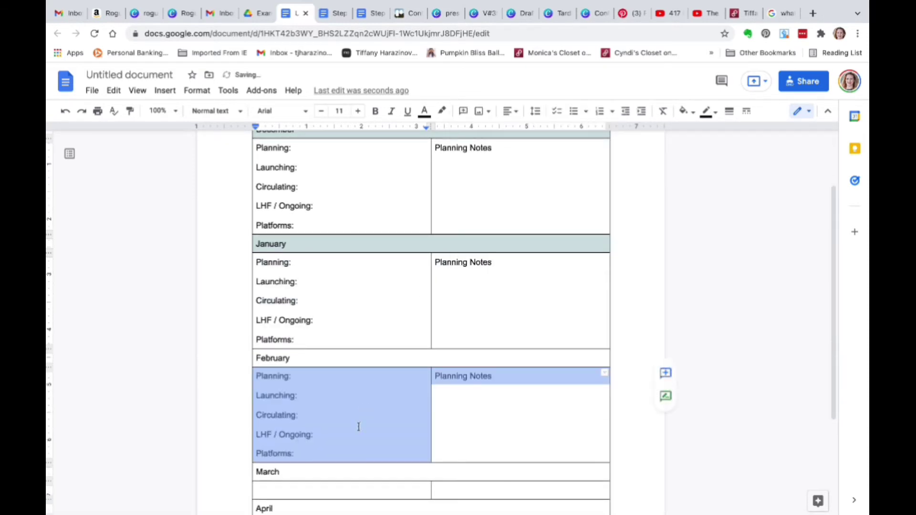
# - Paste the copied category list and Planning Notes cells into the empty row below March
pyautogui.scroll(-3, 358, 425)
pyautogui.click(359, 361)
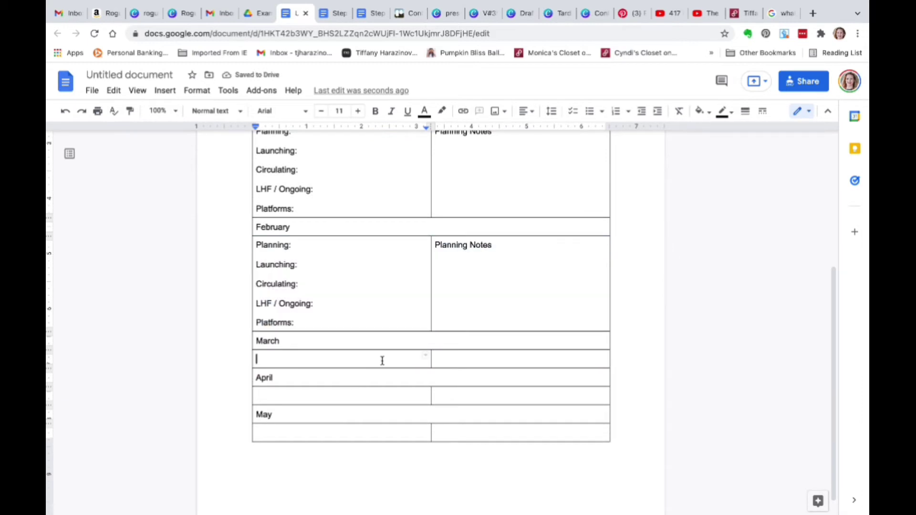
pyautogui.moveTo(380, 362); pyautogui.dragTo(438, 362)
pyautogui.rightClick(440, 364)
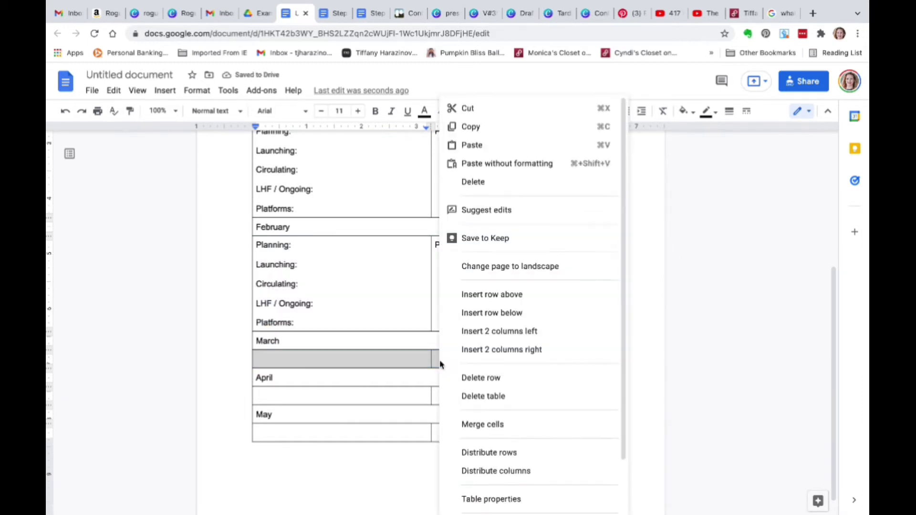
pyautogui.click(491, 145)
# - Paste the copied category list and Planning Notes cells into the empty row below April on the second page
pyautogui.scroll(-1, 355, 454)
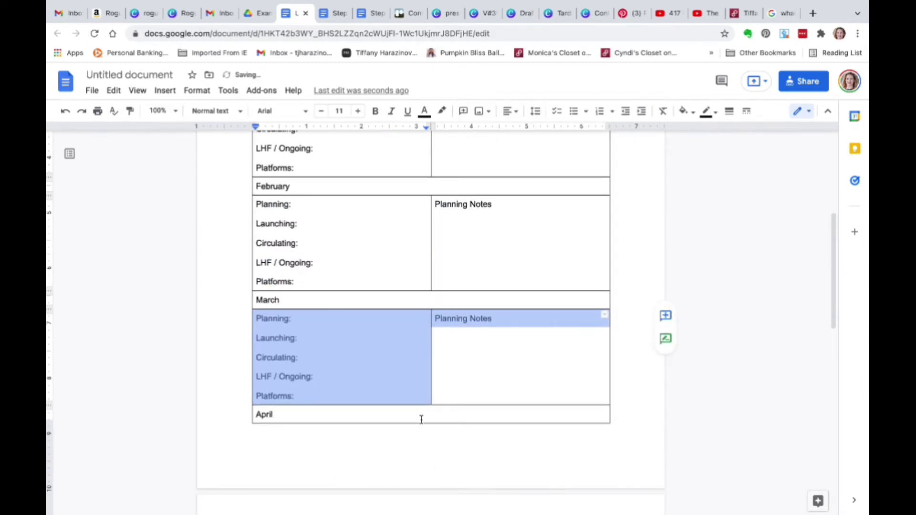
pyautogui.scroll(-3, 389, 433)
pyautogui.moveTo(379, 430); pyautogui.dragTo(456, 430)
pyautogui.rightClick(456, 431)
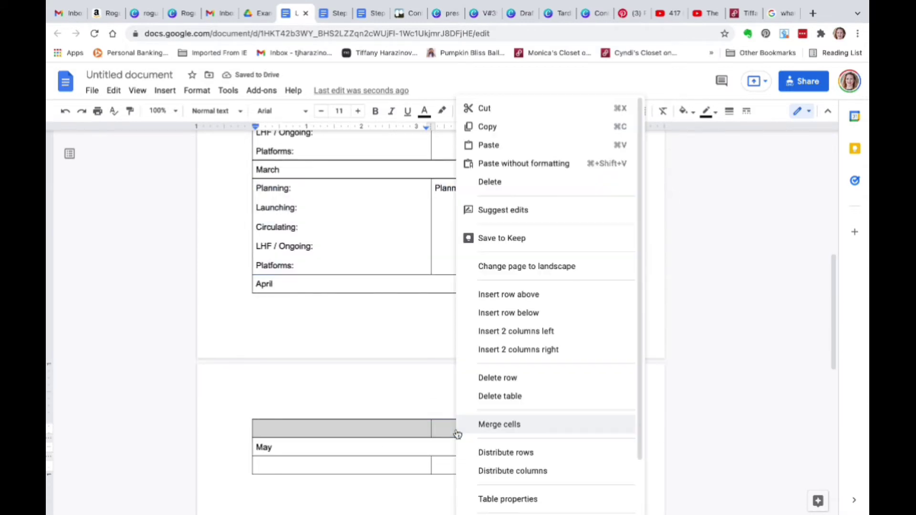
pyautogui.click(506, 145)
# - Fill the February header cell with the same light cyan background as the December and January headers
pyautogui.scroll(4, 443, 225)
pyautogui.scroll(2, 382, 286)
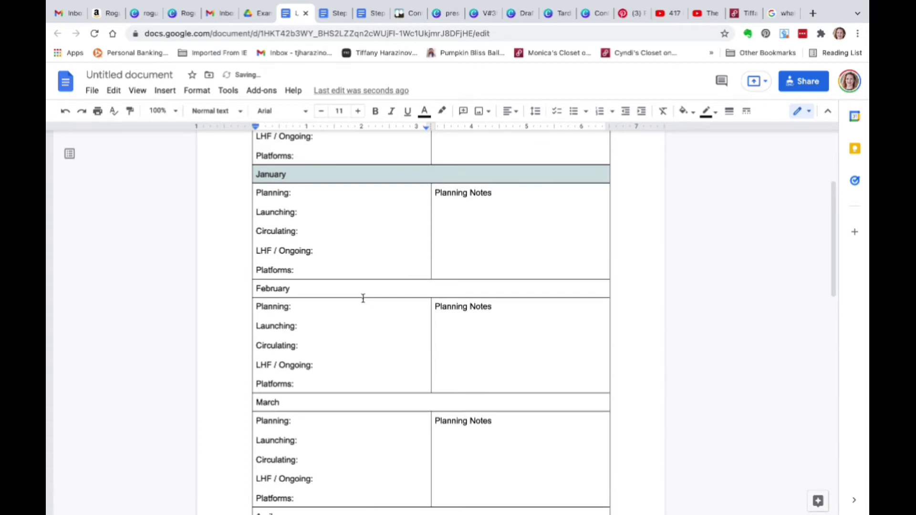
pyautogui.click(335, 315)
pyautogui.click(701, 111)
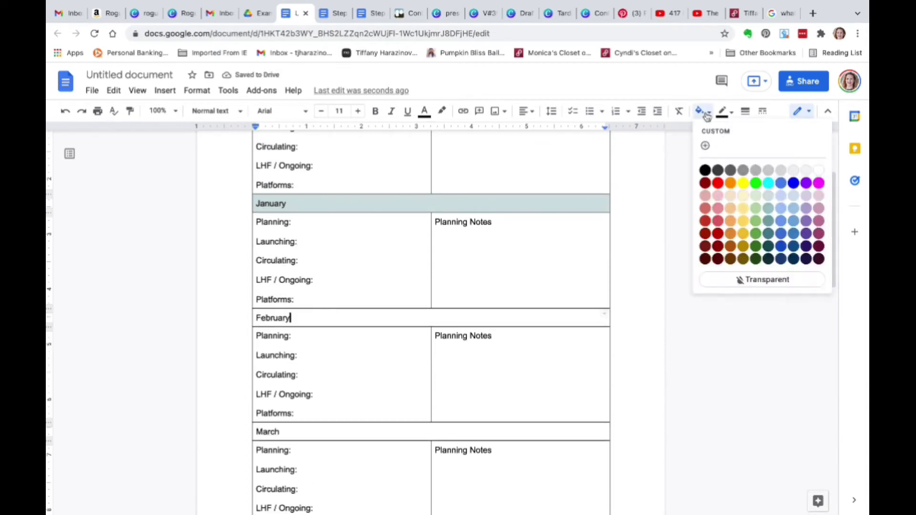
pyautogui.click(769, 195)
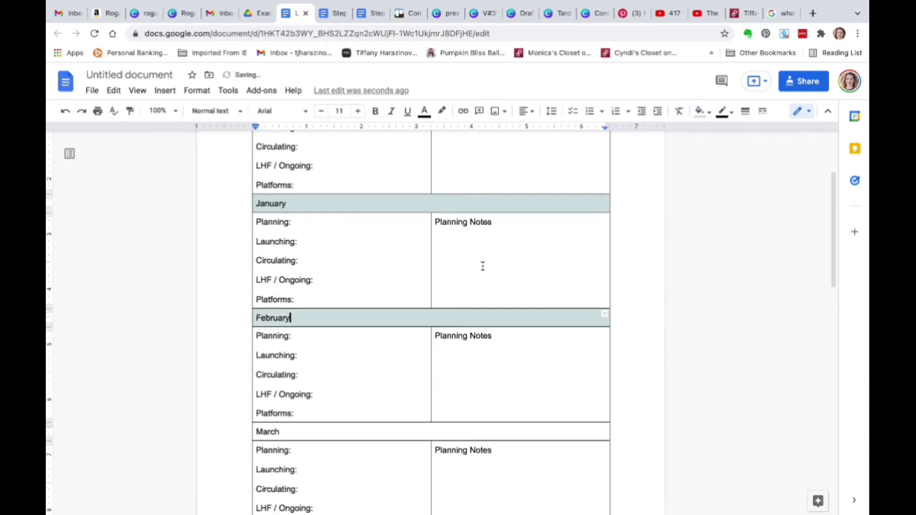
# - Review the month sections from December to March and their planning, launching, circulating, ongoing and platform categories
pyautogui.scroll(2, 483, 268)
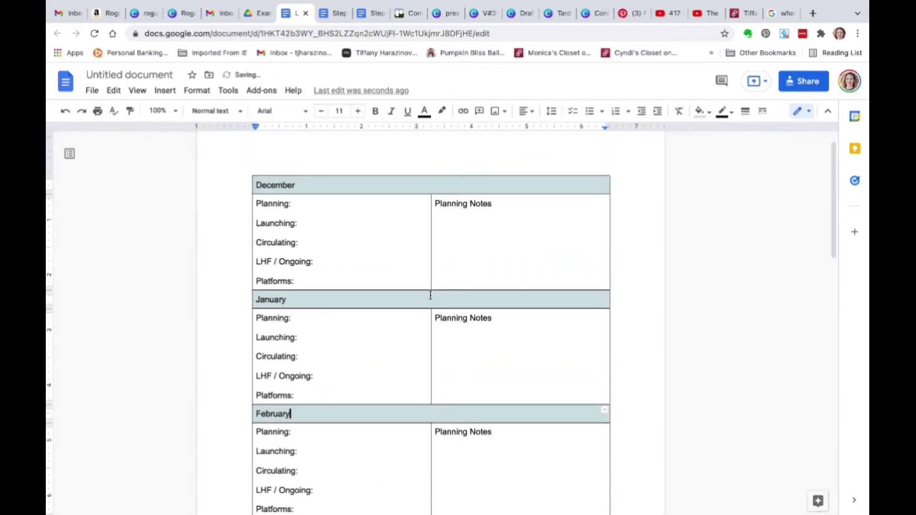
pyautogui.scroll(-1, 430, 293)
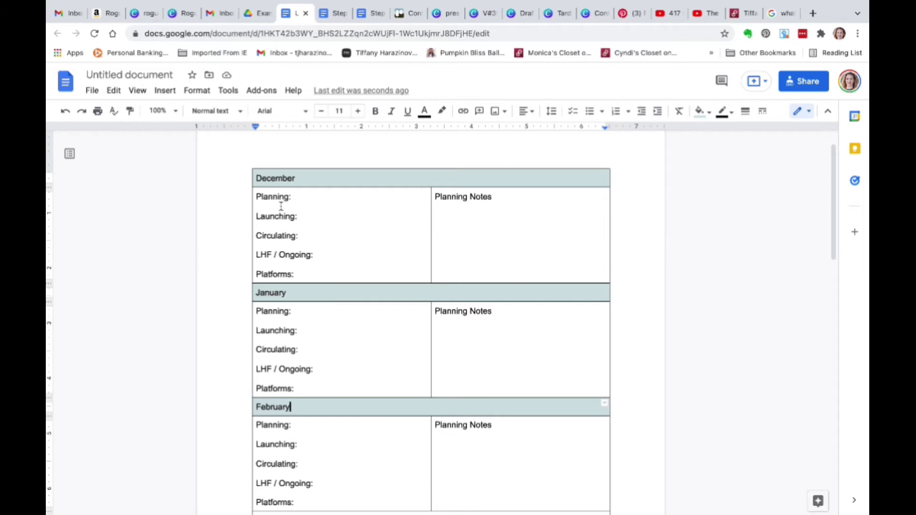
pyautogui.scroll(-1, 315, 257)
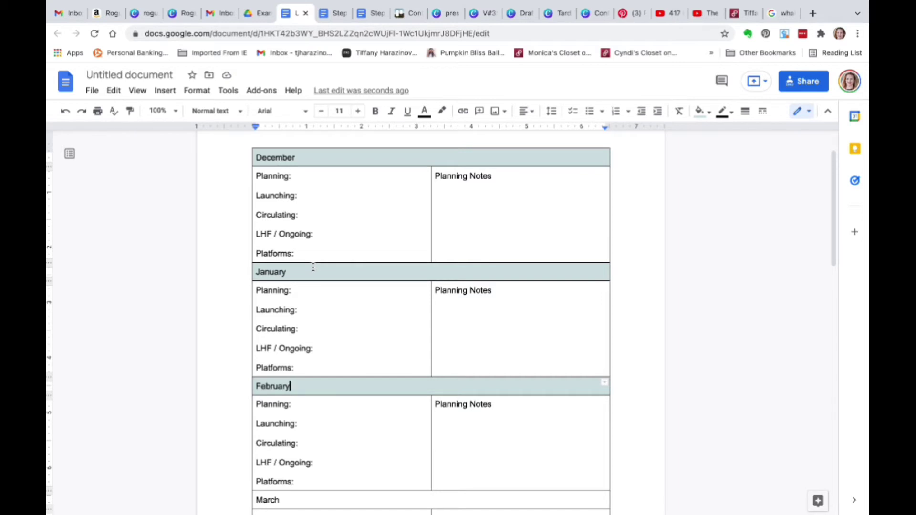
pyautogui.scroll(-3, 313, 268)
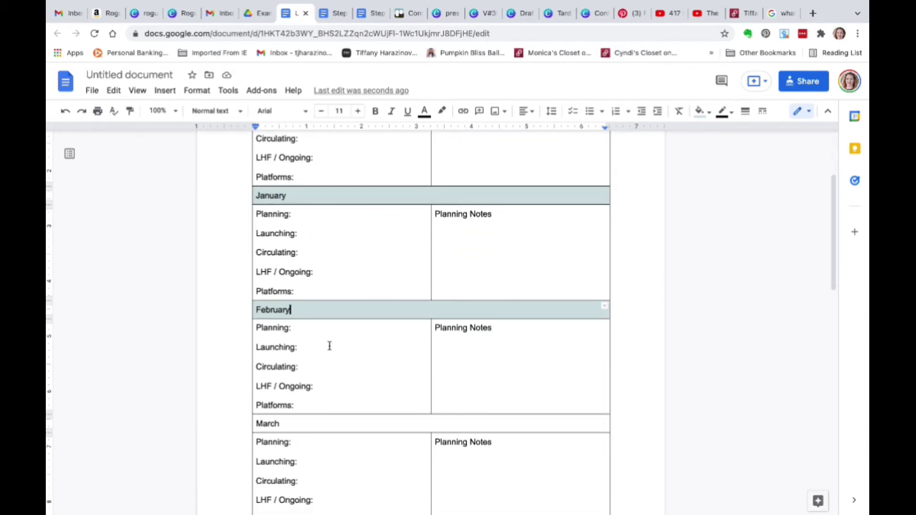
pyautogui.scroll(1, 329, 344)
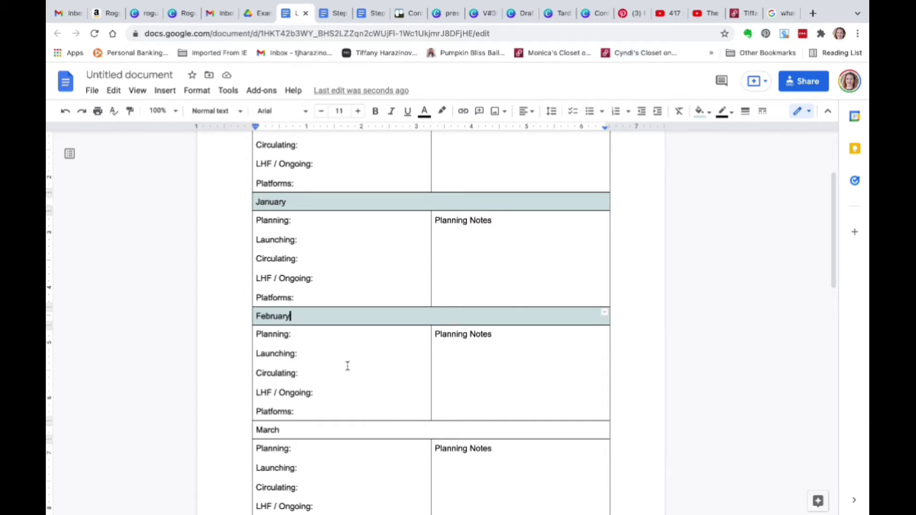
pyautogui.scroll(2, 348, 366)
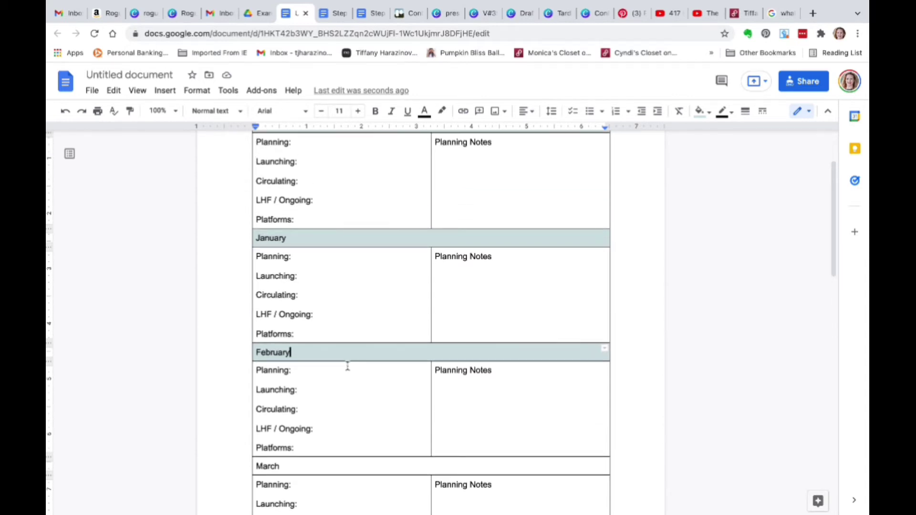
pyautogui.scroll(1, 347, 366)
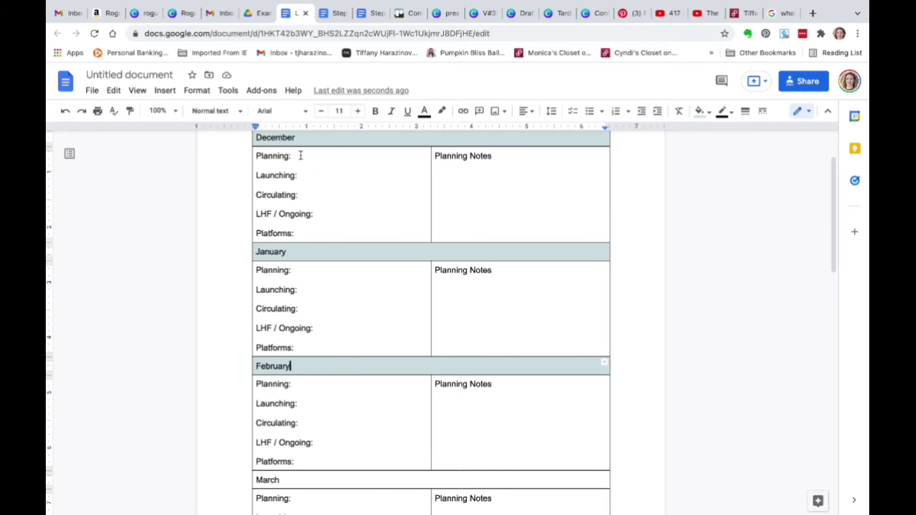
pyautogui.moveTo(294, 159); pyautogui.dragTo(254, 159)
pyautogui.click(278, 157)
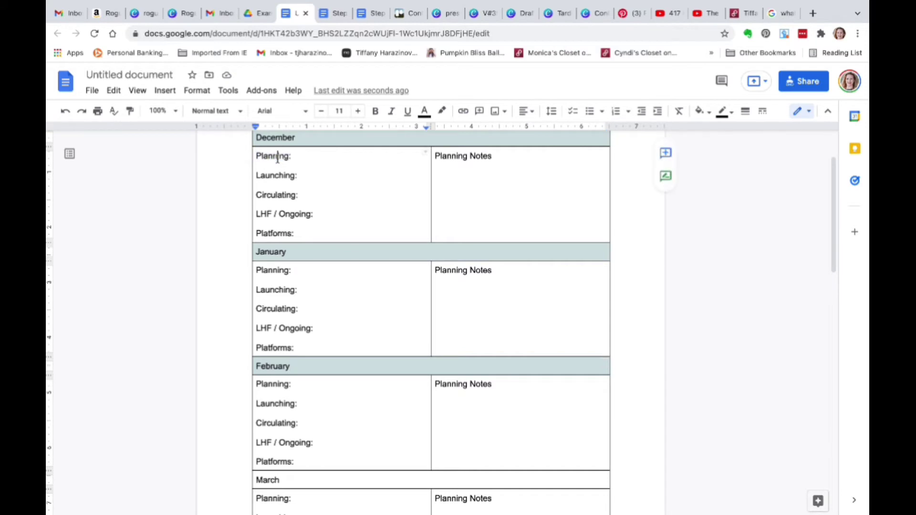
pyautogui.click(305, 156)
pyautogui.click(312, 197)
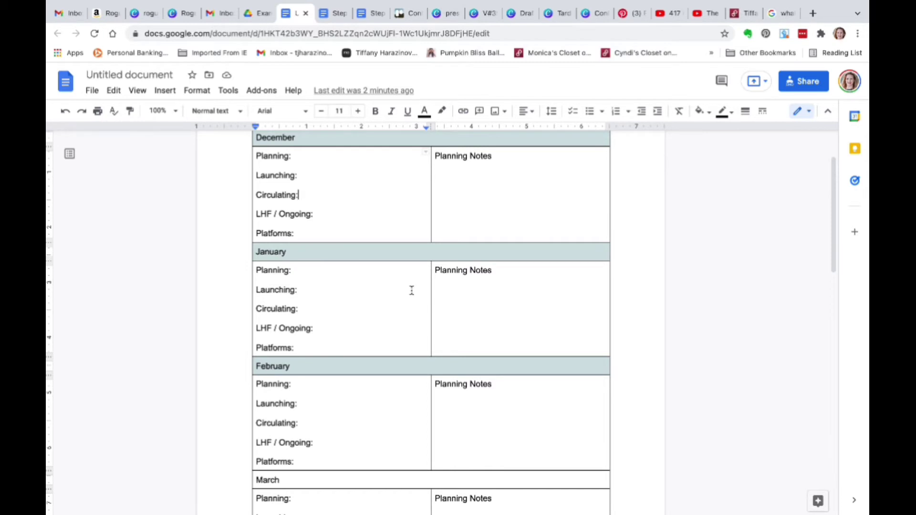
pyautogui.scroll(1, 377, 243)
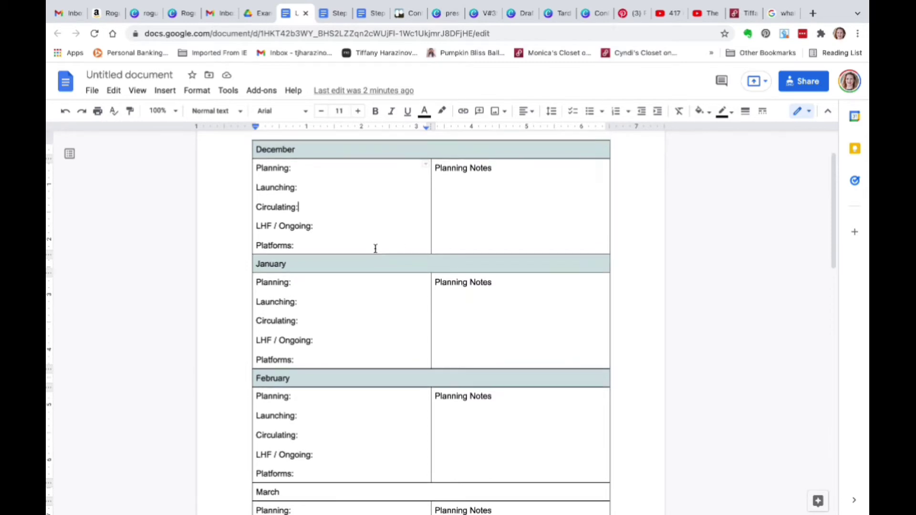
# - Switch to the Step 2 & 3 - Map out events and Content document and examine its monthly sections through December 2022
pyautogui.click(335, 16)
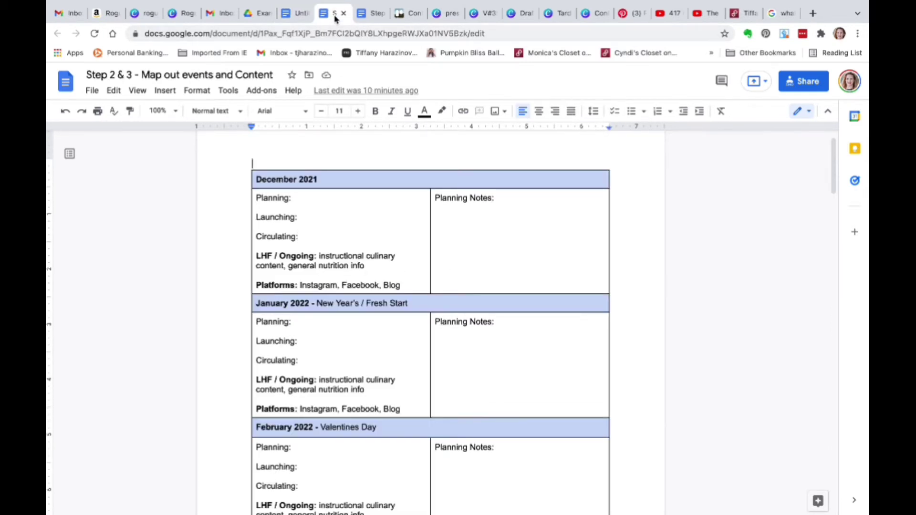
pyautogui.scroll(-1, 314, 265)
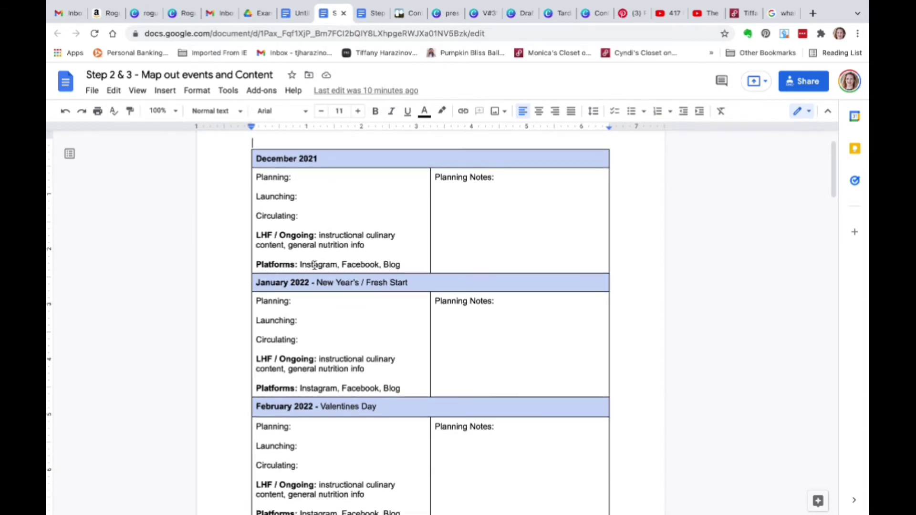
pyautogui.scroll(-1, 315, 265)
pyautogui.scroll(-1, 305, 265)
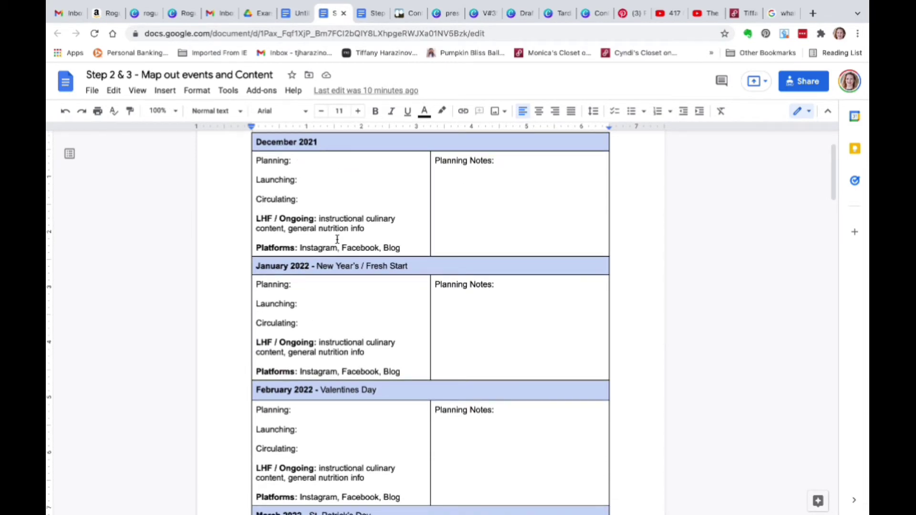
pyautogui.scroll(-1, 337, 240)
pyautogui.scroll(1, 338, 239)
pyautogui.scroll(-10, 337, 240)
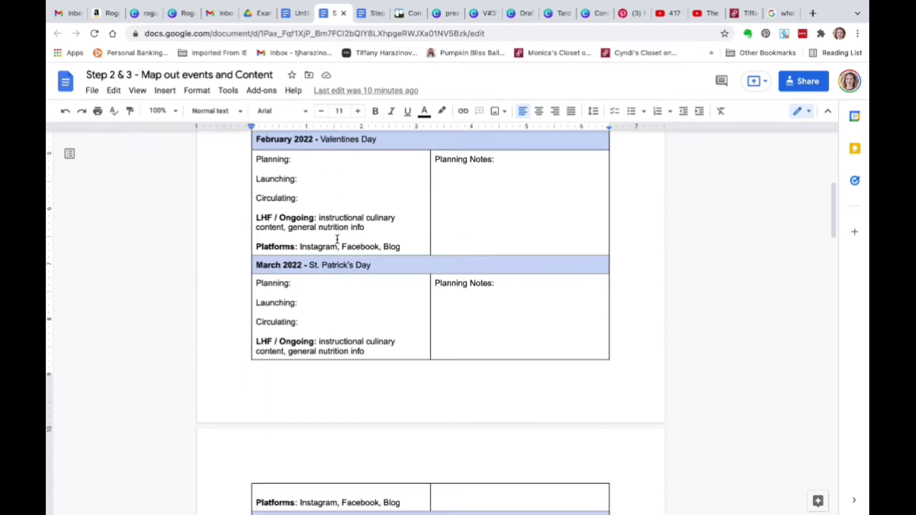
pyautogui.scroll(-12, 337, 239)
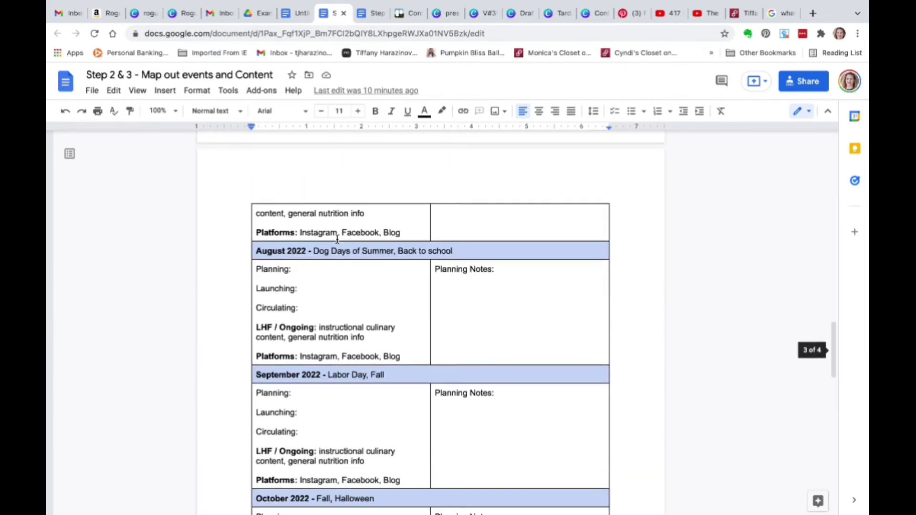
pyautogui.scroll(-10, 337, 240)
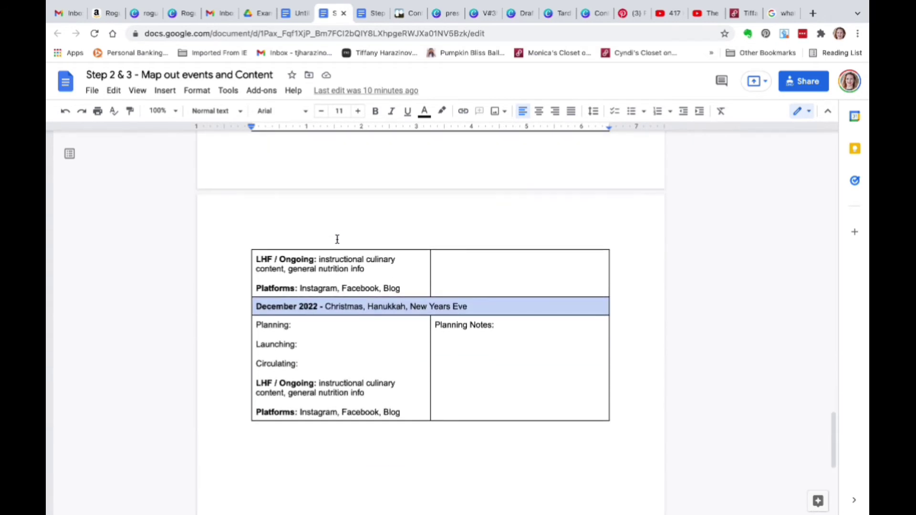
# - Review the holidays and seasonal events listed in the month headers from December 2022 back to August 2022
pyautogui.scroll(1, 337, 240)
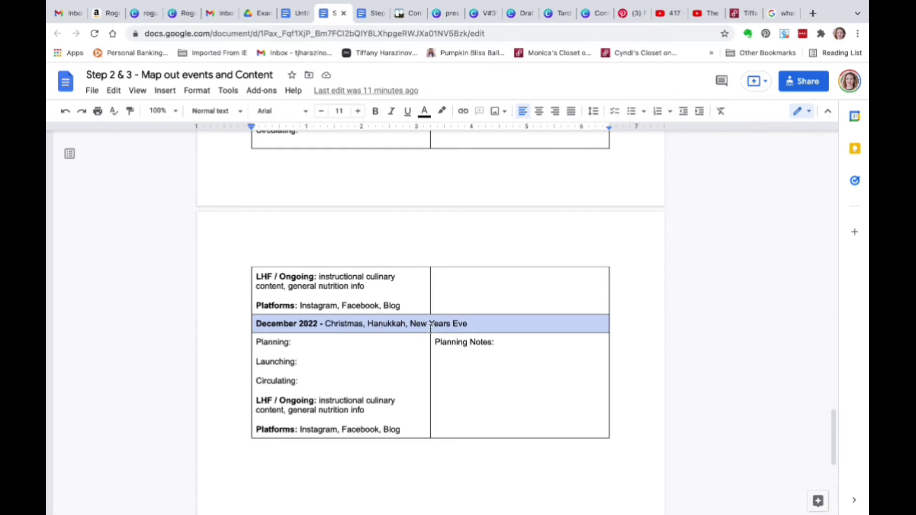
pyautogui.scroll(1, 420, 338)
pyautogui.scroll(4, 420, 339)
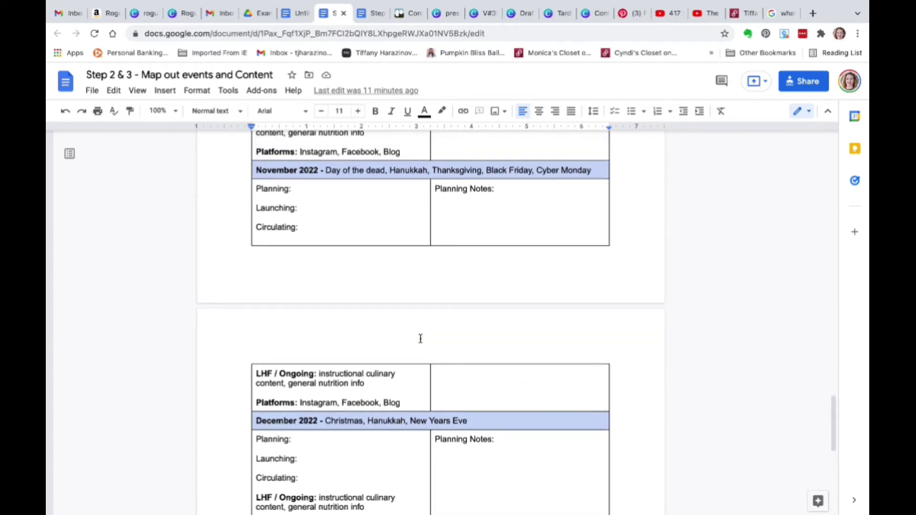
pyautogui.scroll(1, 365, 274)
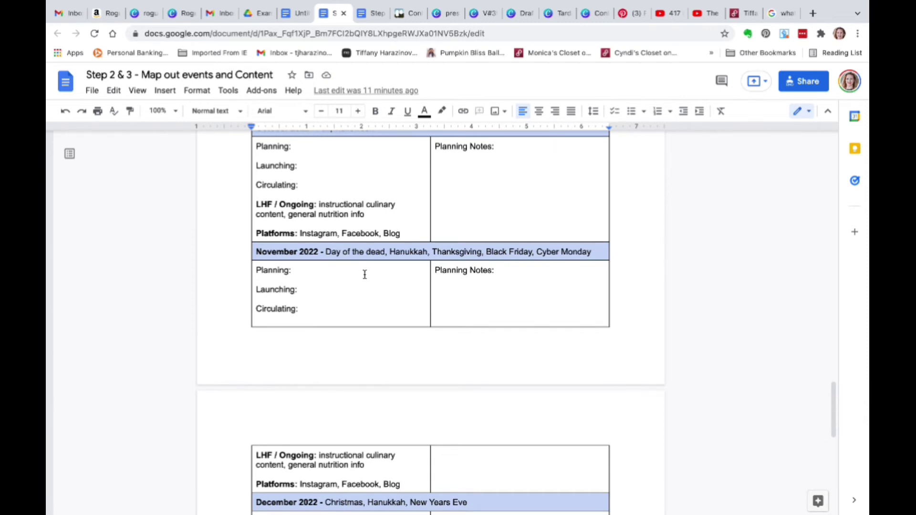
pyautogui.scroll(1, 364, 274)
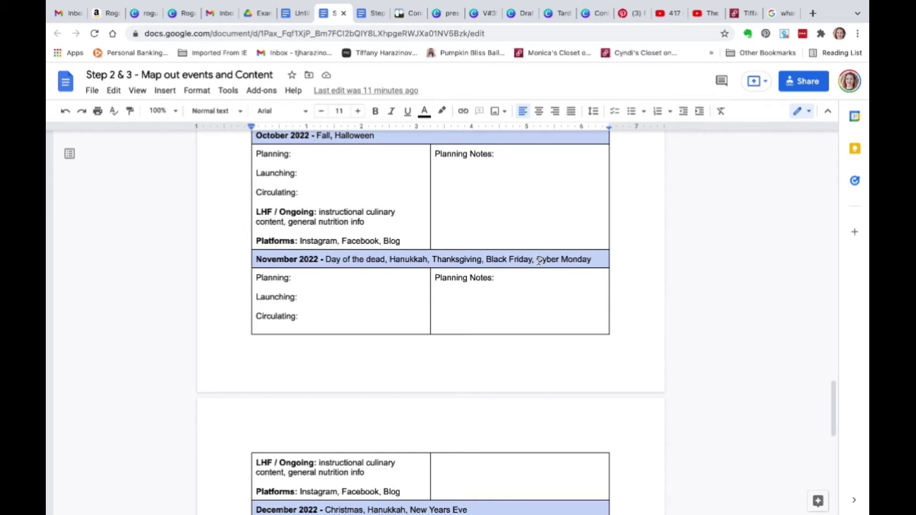
pyautogui.scroll(3, 530, 248)
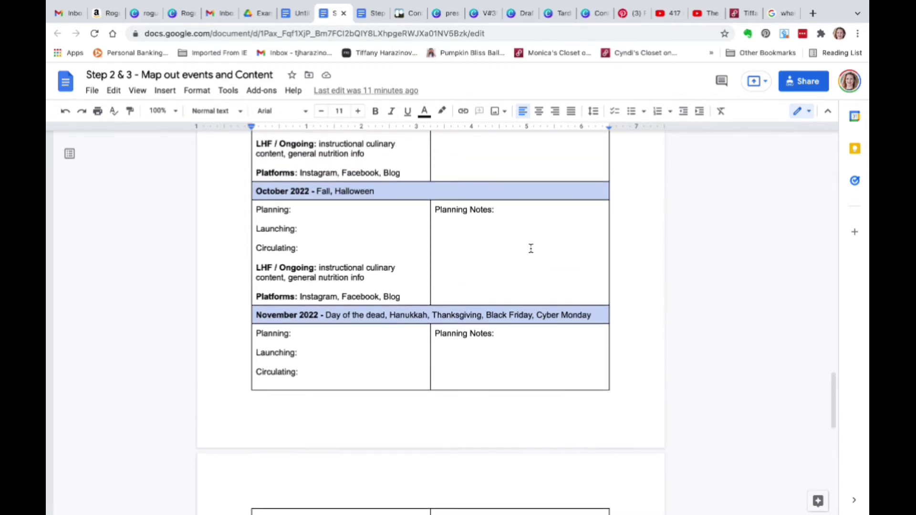
pyautogui.scroll(2, 418, 239)
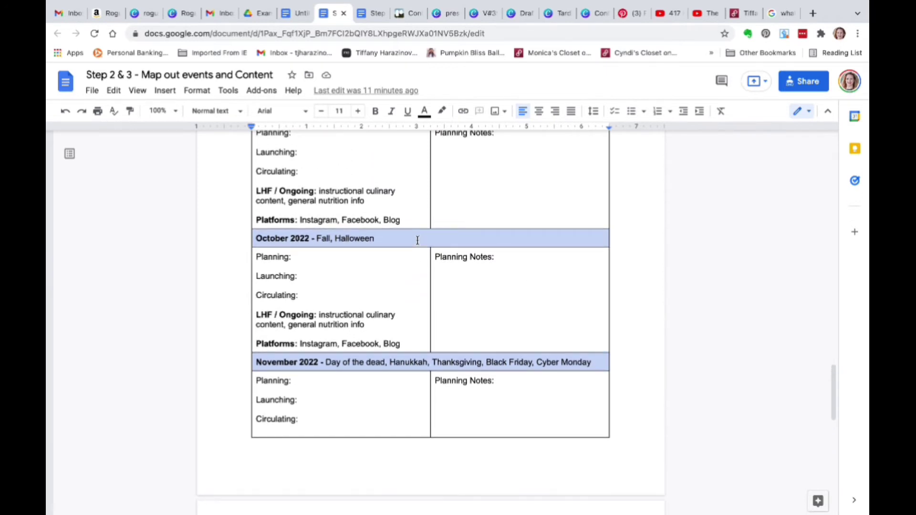
pyautogui.scroll(2, 417, 240)
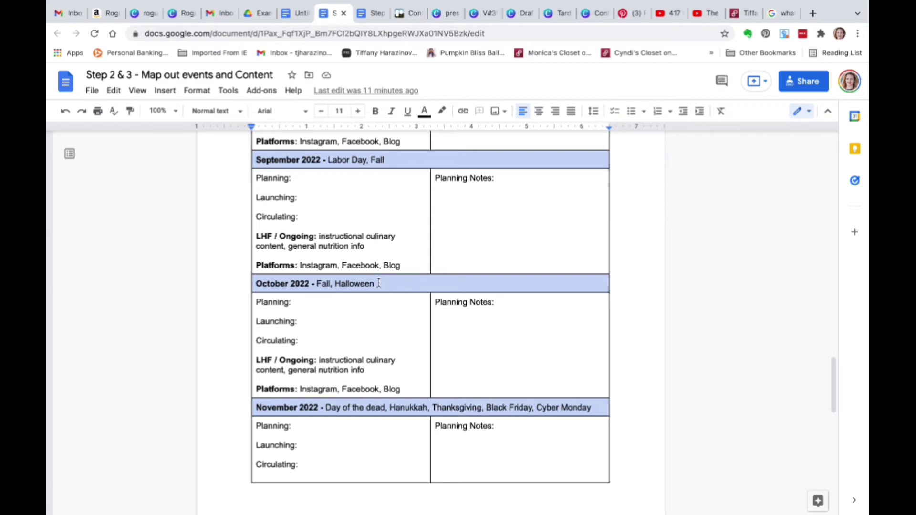
pyautogui.scroll(2, 381, 283)
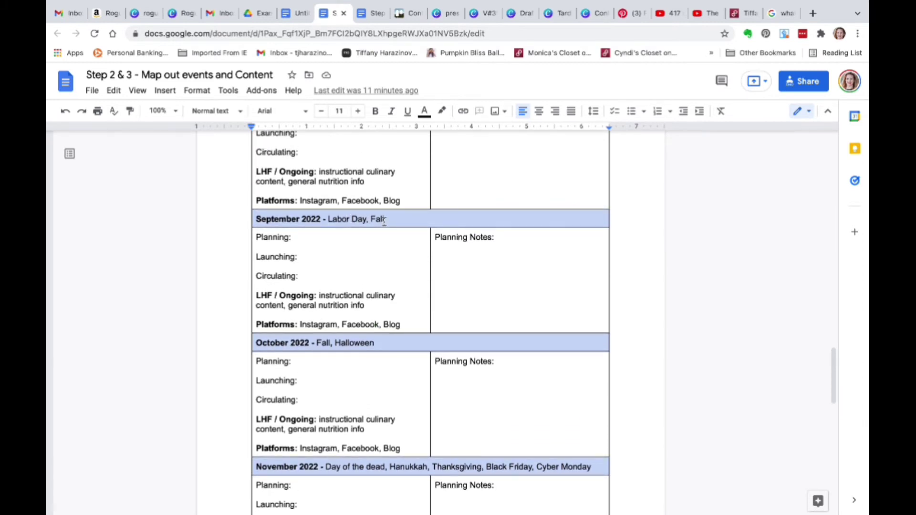
pyautogui.scroll(1, 384, 220)
pyautogui.scroll(3, 384, 222)
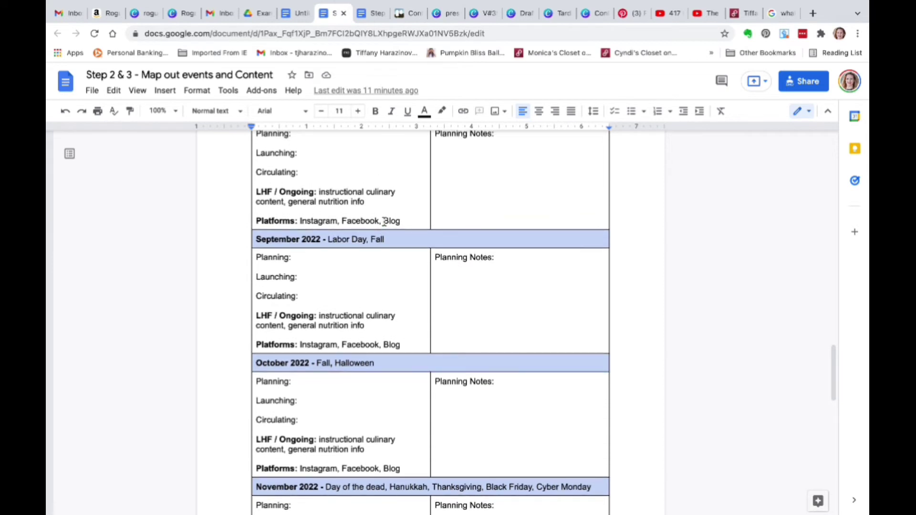
pyautogui.scroll(4, 384, 221)
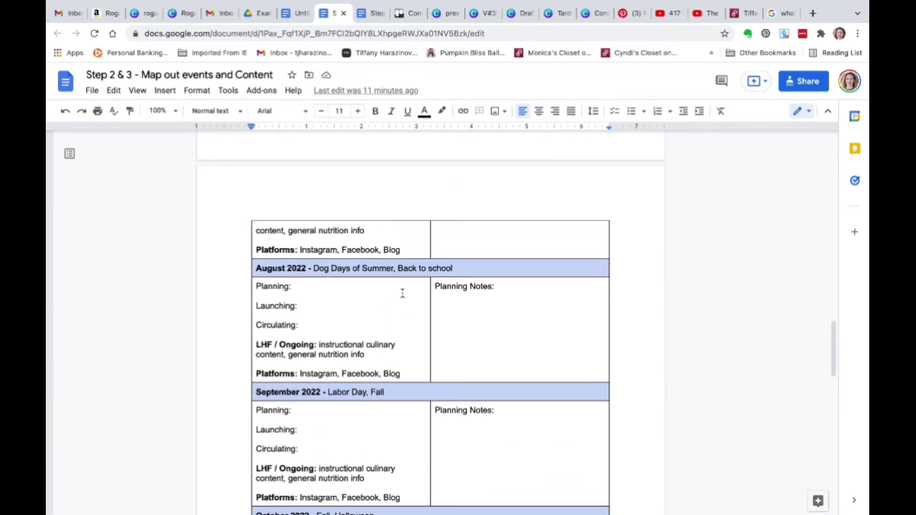
pyautogui.scroll(-1, 408, 352)
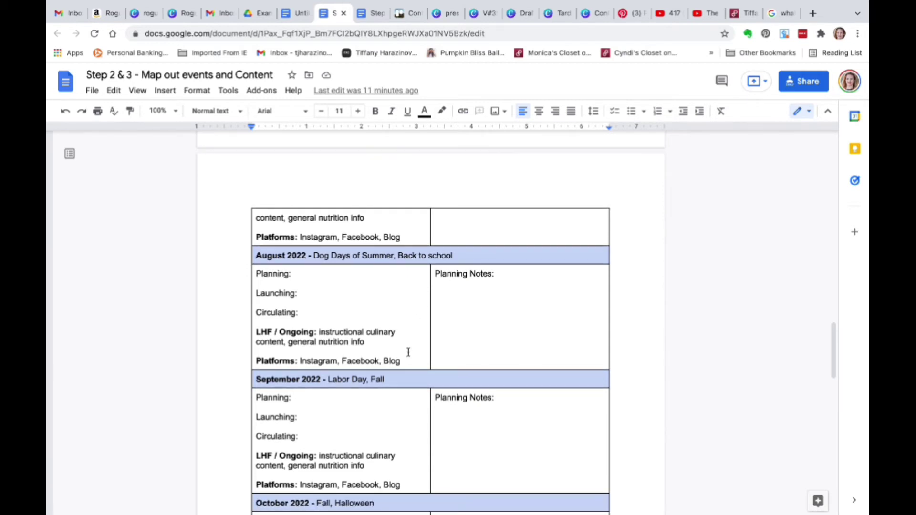
pyautogui.moveTo(462, 253); pyautogui.dragTo(315, 254)
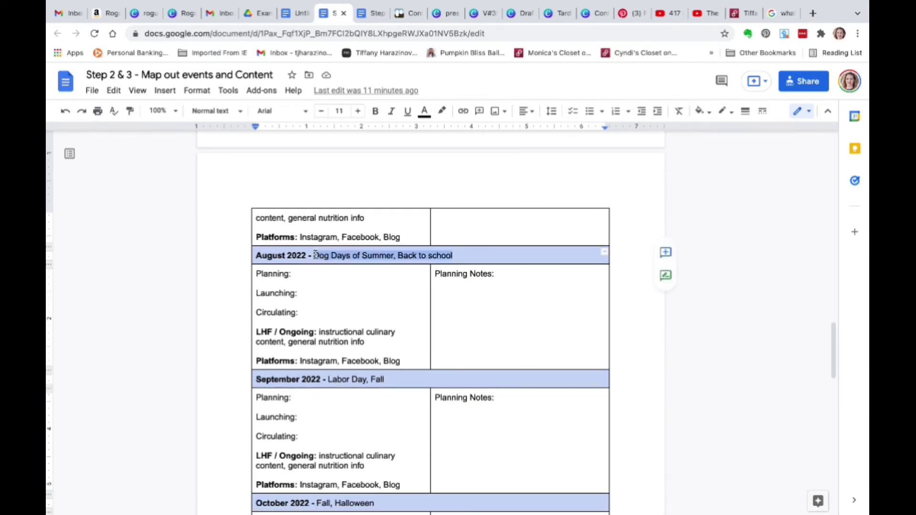
pyautogui.click(323, 256)
pyautogui.click(520, 254)
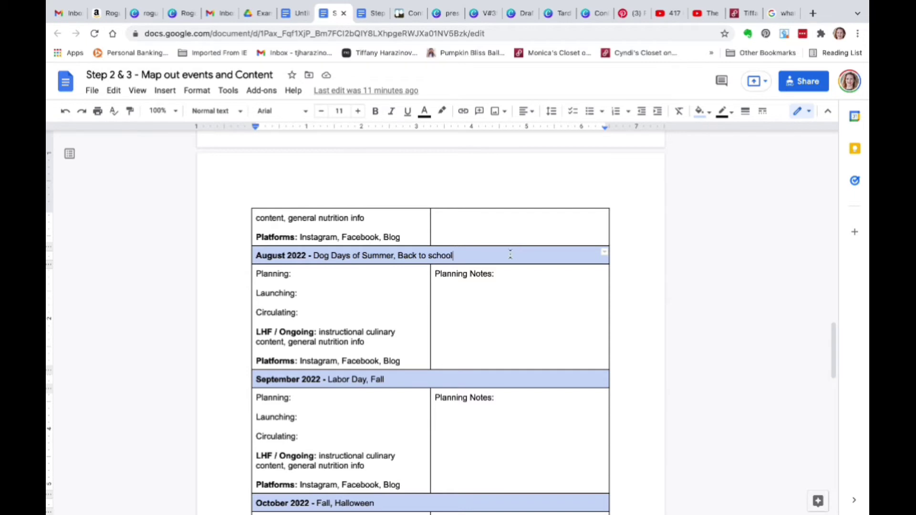
# - Examine the events in the month headers from July 2022 back to January 2022, including Valentines Day and St. Patrick's Day
pyautogui.scroll(1, 409, 260)
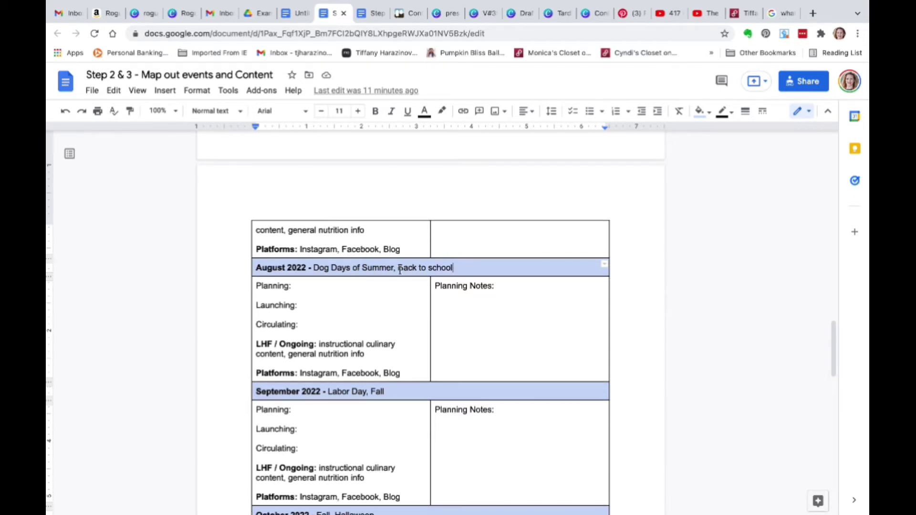
pyautogui.scroll(3, 429, 265)
pyautogui.scroll(4, 429, 266)
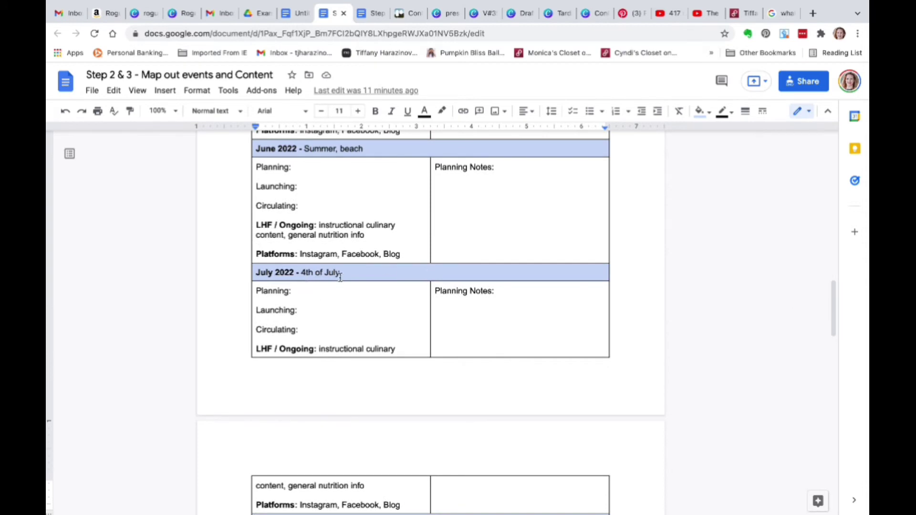
pyautogui.scroll(1, 348, 266)
pyautogui.scroll(1, 348, 267)
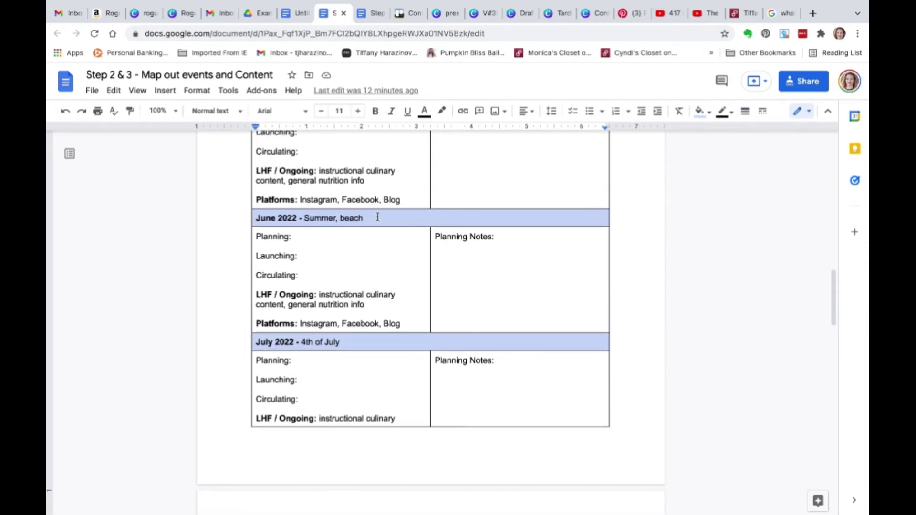
pyautogui.scroll(3, 377, 217)
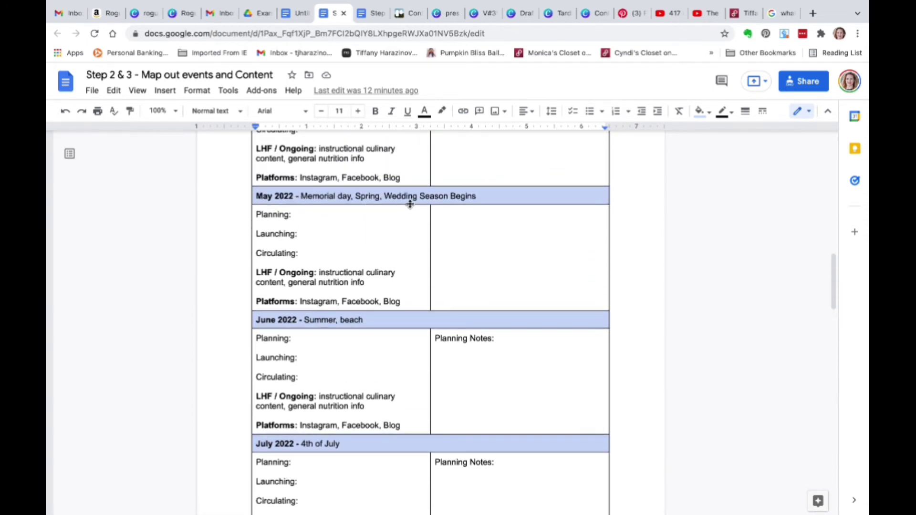
pyautogui.scroll(1, 408, 245)
pyautogui.scroll(4, 408, 245)
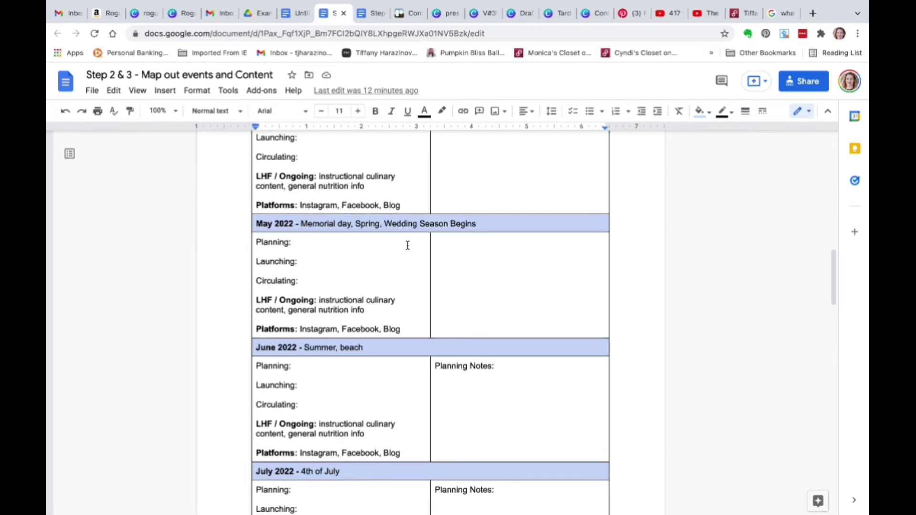
pyautogui.scroll(1, 408, 246)
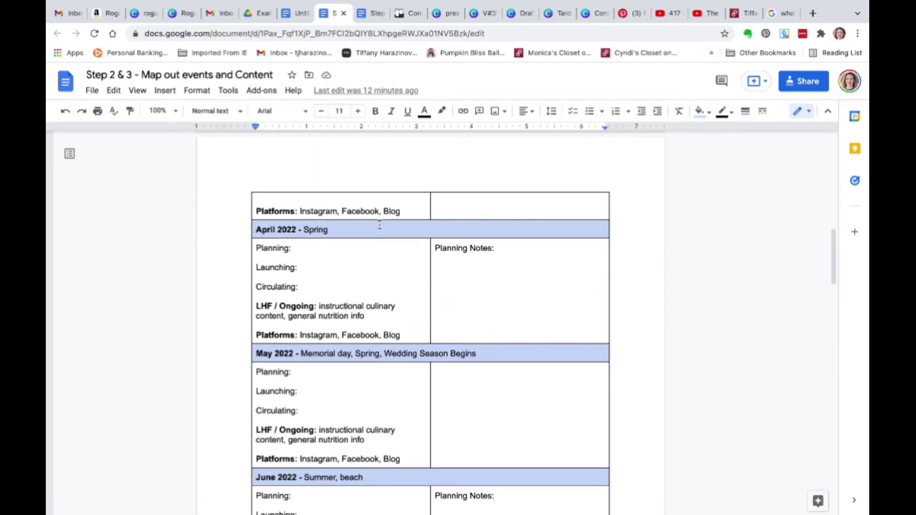
pyautogui.scroll(8, 380, 226)
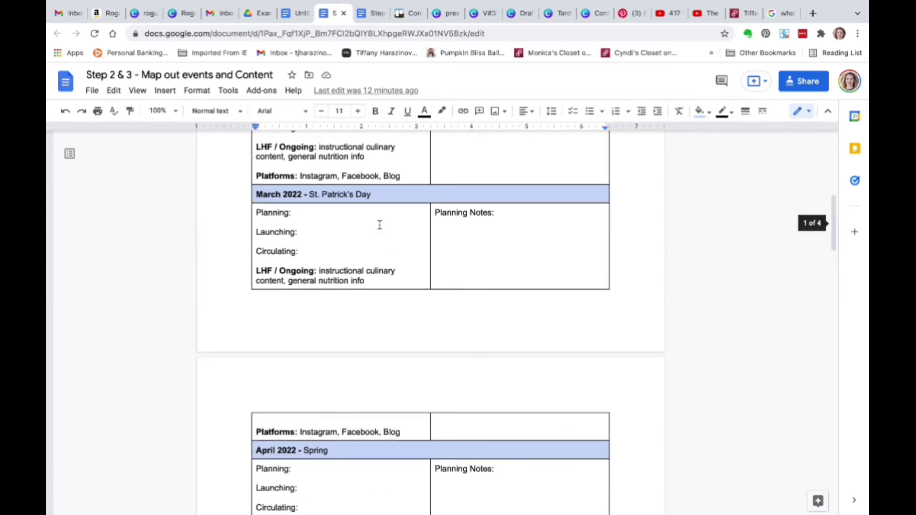
pyautogui.scroll(1, 342, 207)
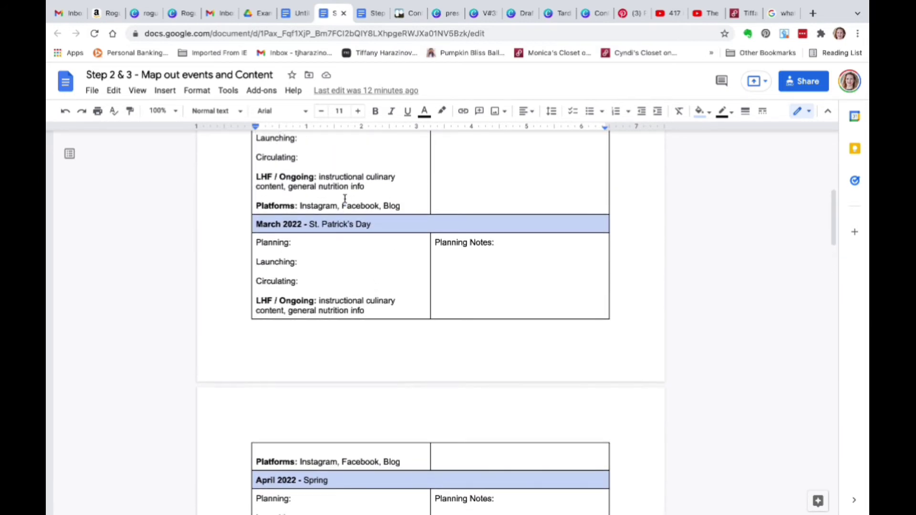
pyautogui.scroll(5, 338, 218)
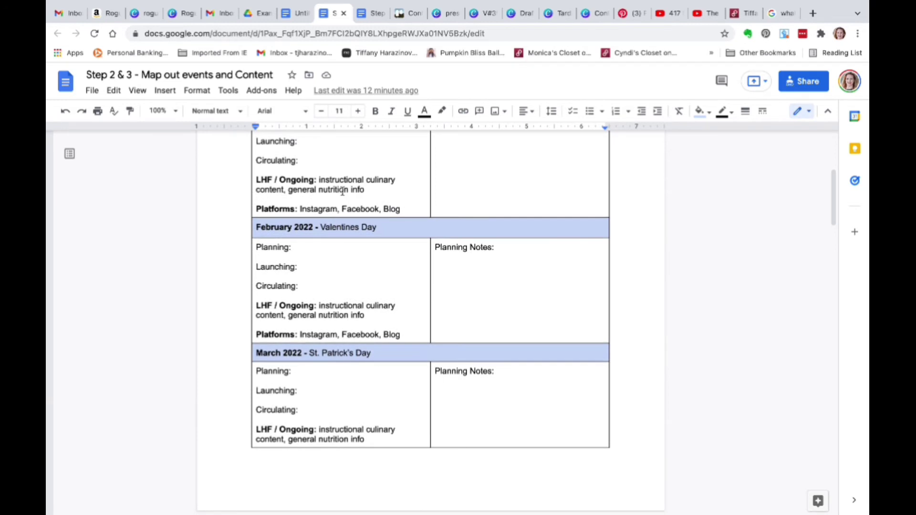
pyautogui.scroll(3, 342, 191)
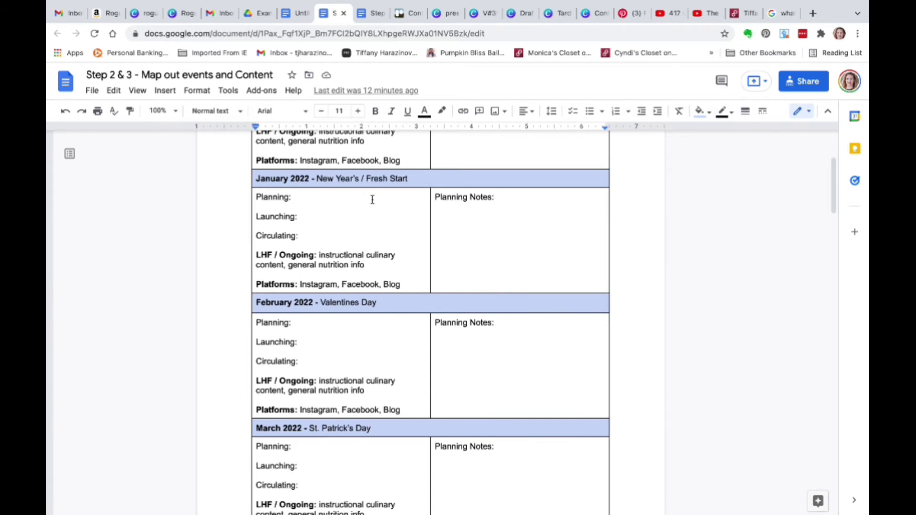
pyautogui.scroll(1, 372, 200)
pyautogui.scroll(1, 372, 200)
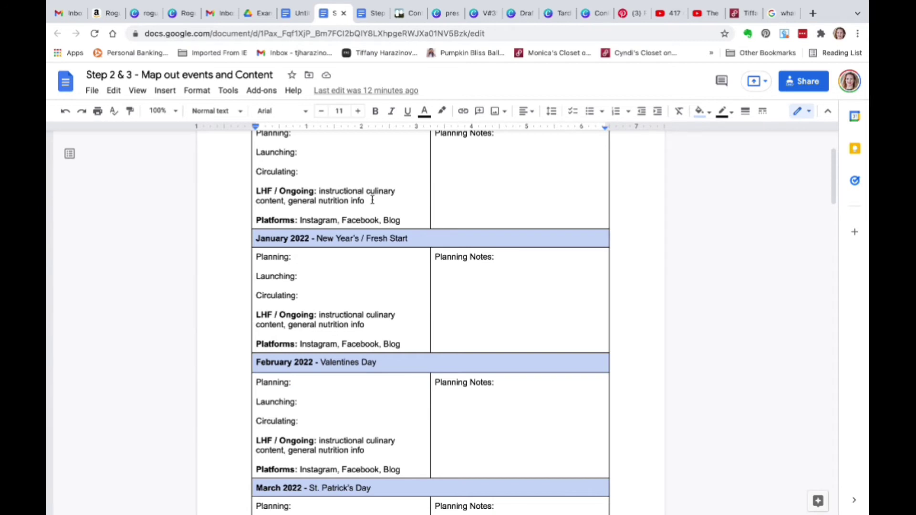
pyautogui.click(383, 359)
pyautogui.scroll(-1, 375, 376)
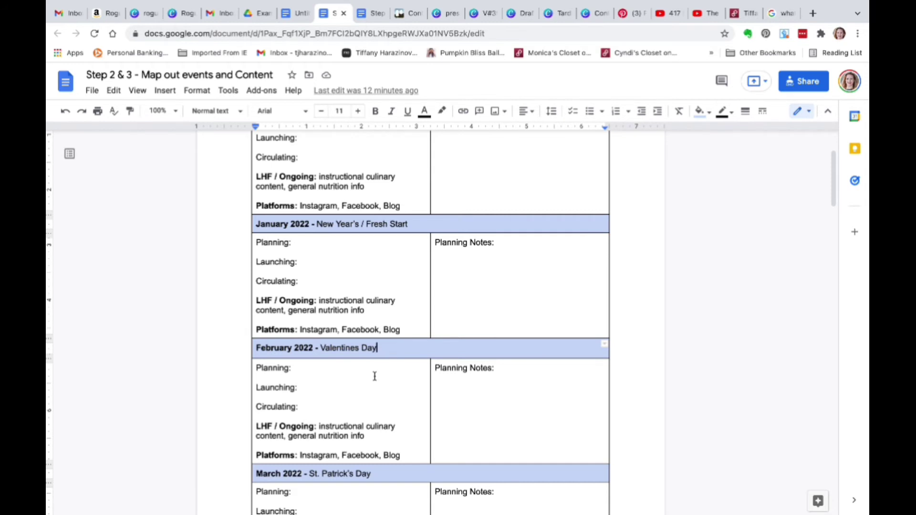
pyautogui.scroll(-2, 374, 376)
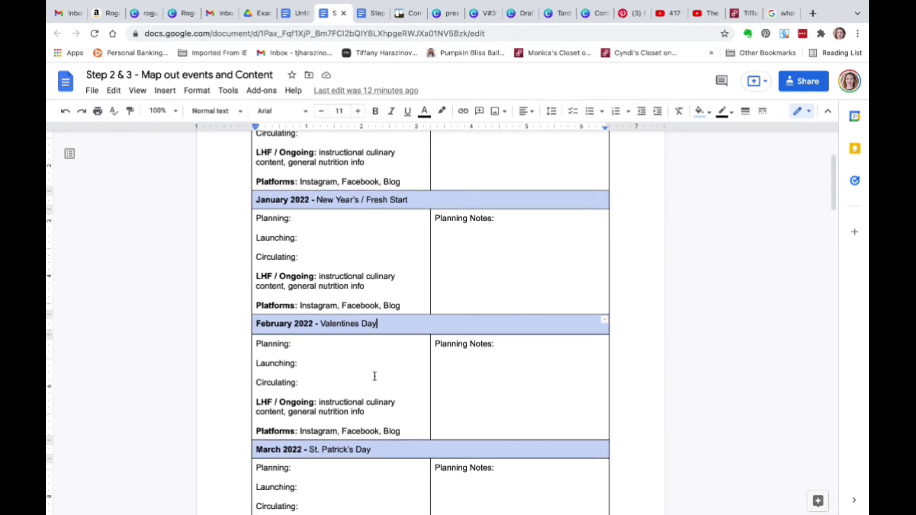
pyautogui.scroll(-1, 375, 376)
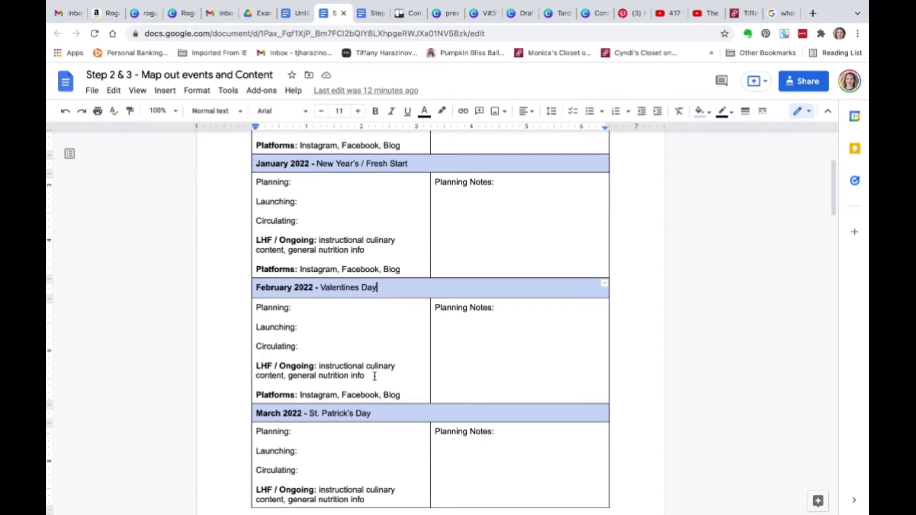
pyautogui.scroll(-7, 375, 377)
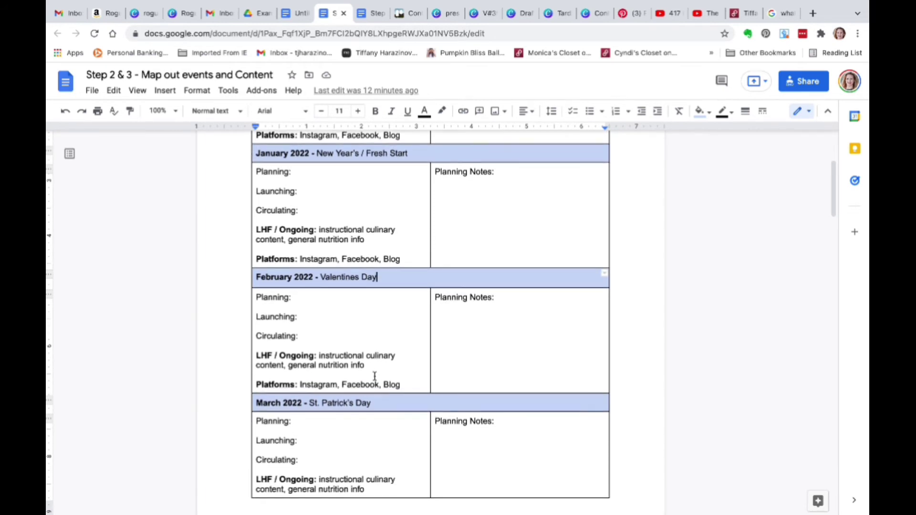
pyautogui.scroll(-3, 375, 377)
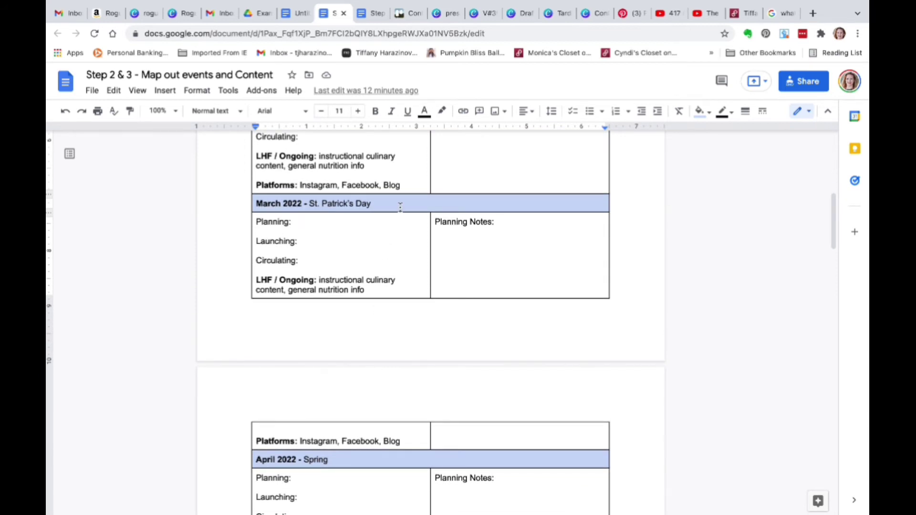
# - Enter "Recipes for new year eve parties" after Circulating in the December 2022 section
pyautogui.scroll(-20, 365, 289)
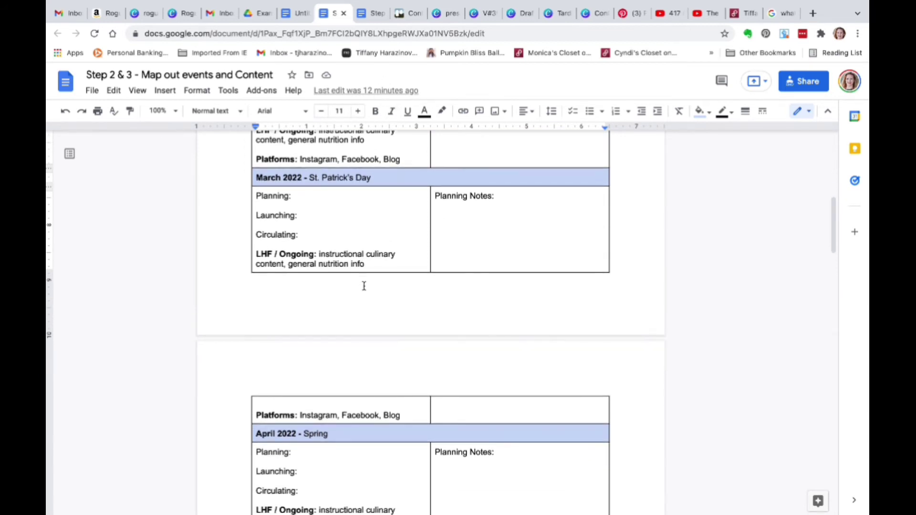
pyautogui.scroll(-20, 365, 289)
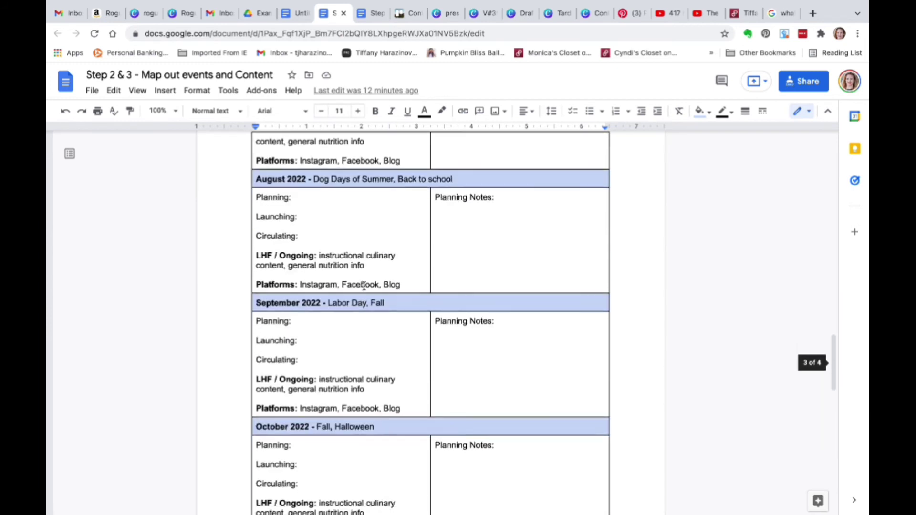
pyautogui.scroll(-11, 364, 286)
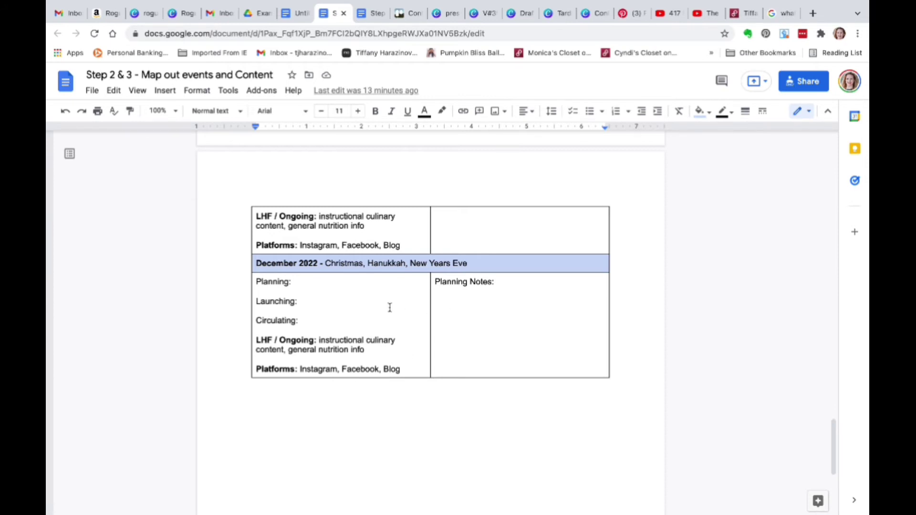
pyautogui.click(329, 297)
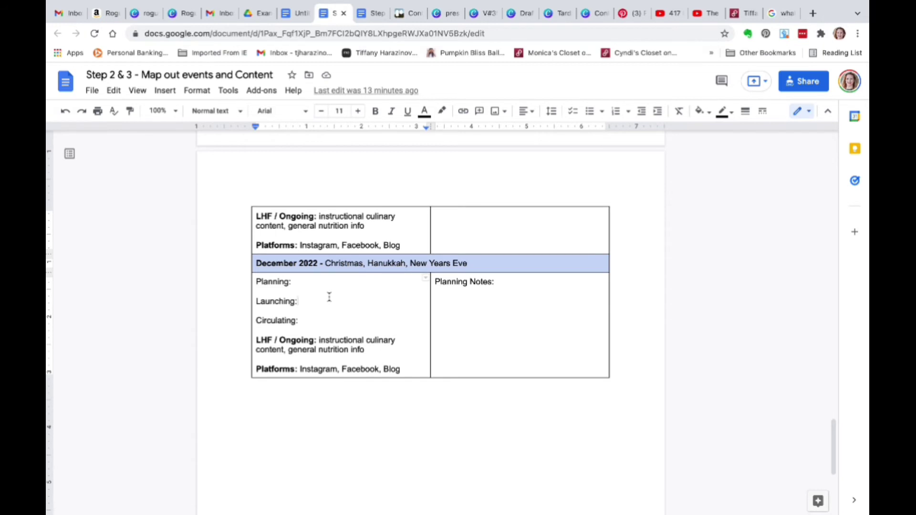
pyautogui.click(324, 321)
pyautogui.write('Recipes for')
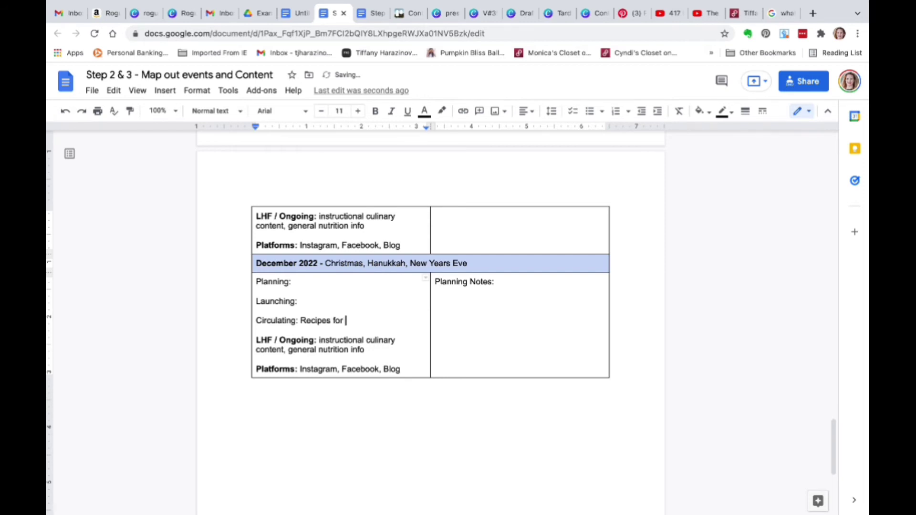
pyautogui.write(' new year eve parties')
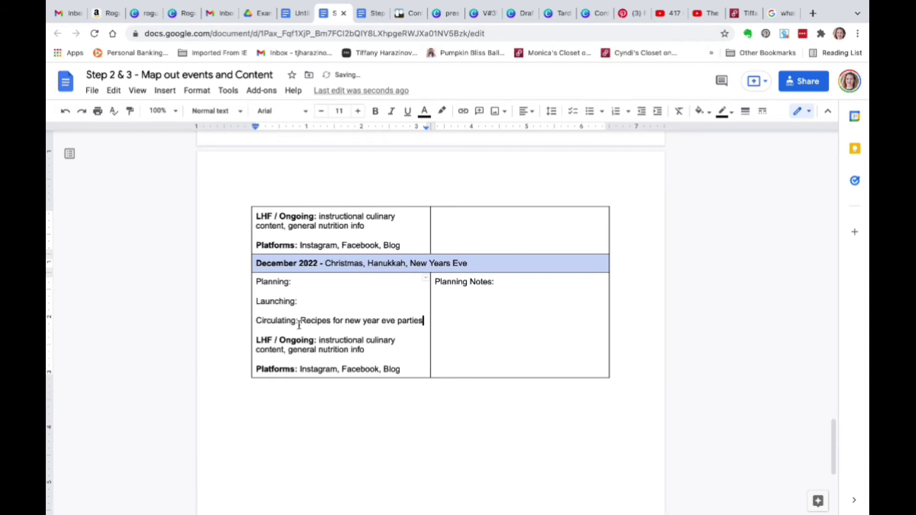
# - Enter "Recipes for new years eve parties" after Launching in the November 2022 section
pyautogui.scroll(1, 317, 331)
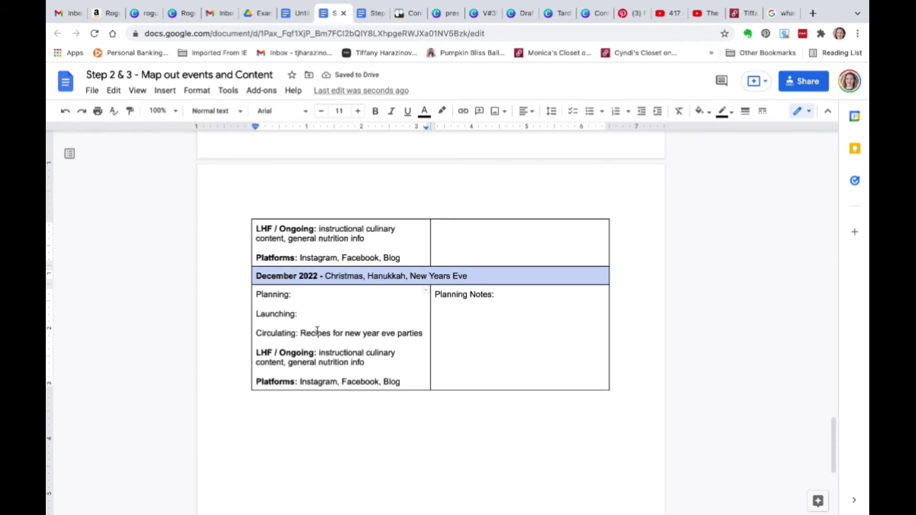
pyautogui.scroll(1, 327, 323)
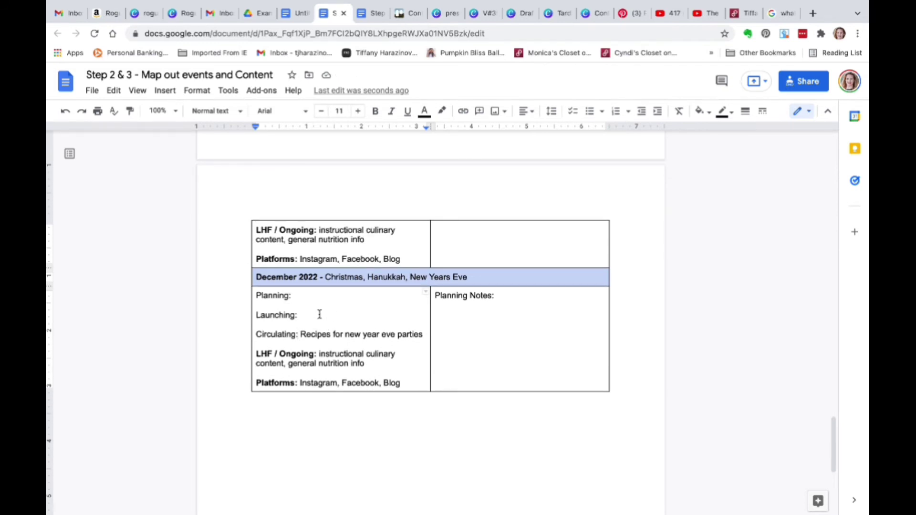
pyautogui.scroll(1, 320, 314)
pyautogui.scroll(5, 319, 314)
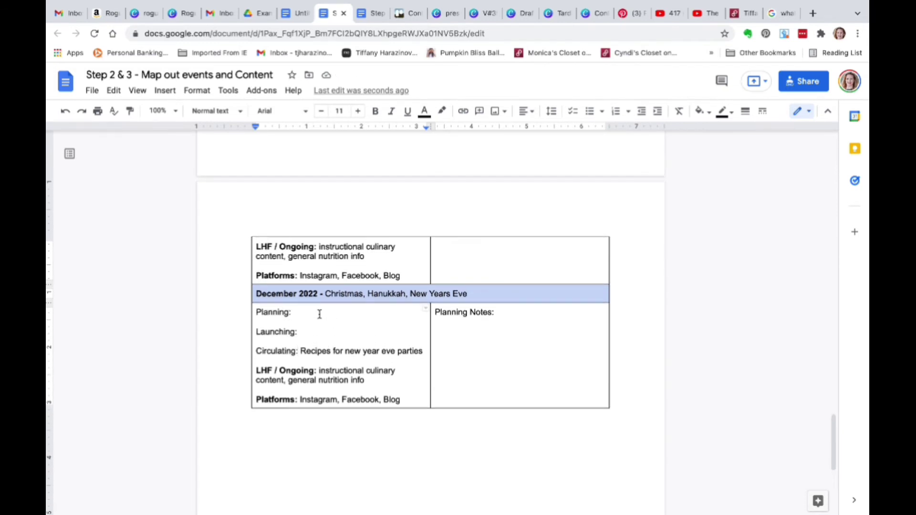
pyautogui.scroll(-3, 319, 314)
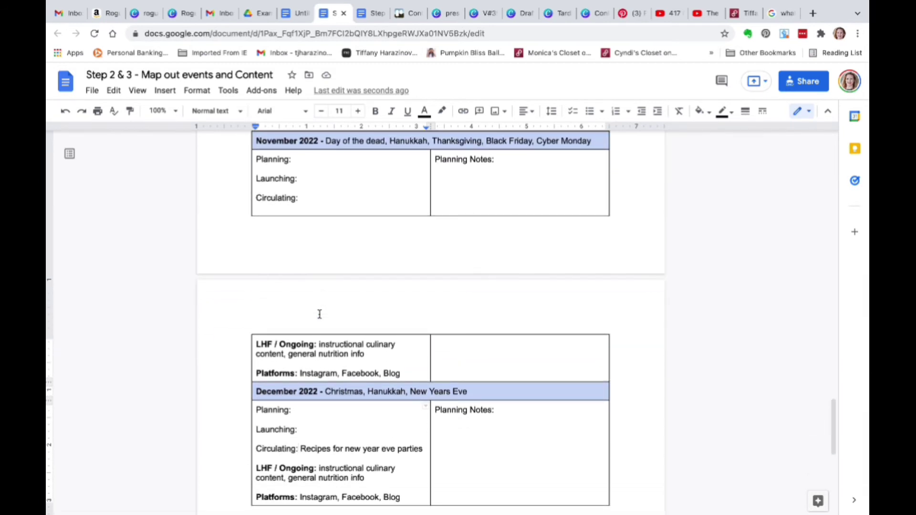
pyautogui.scroll(-1, 320, 314)
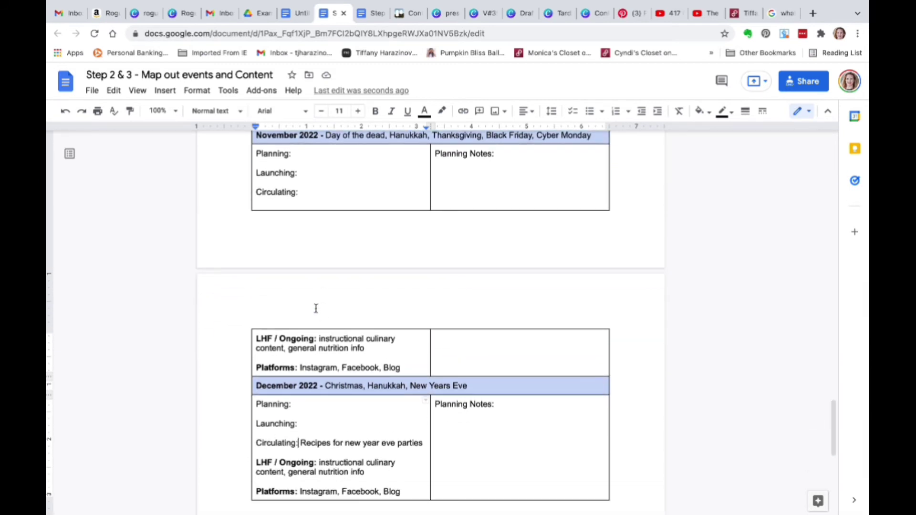
pyautogui.click(311, 174)
pyautogui.write('Recip')
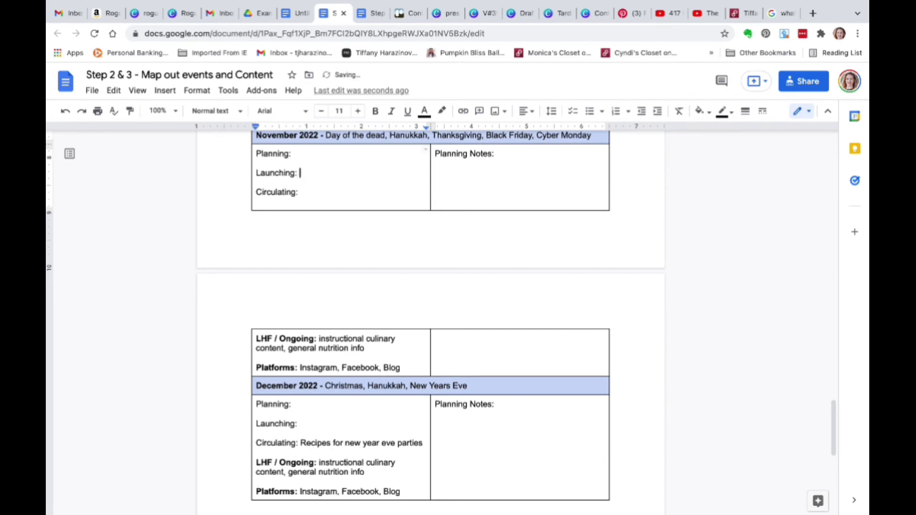
pyautogui.write('es for new years ev')
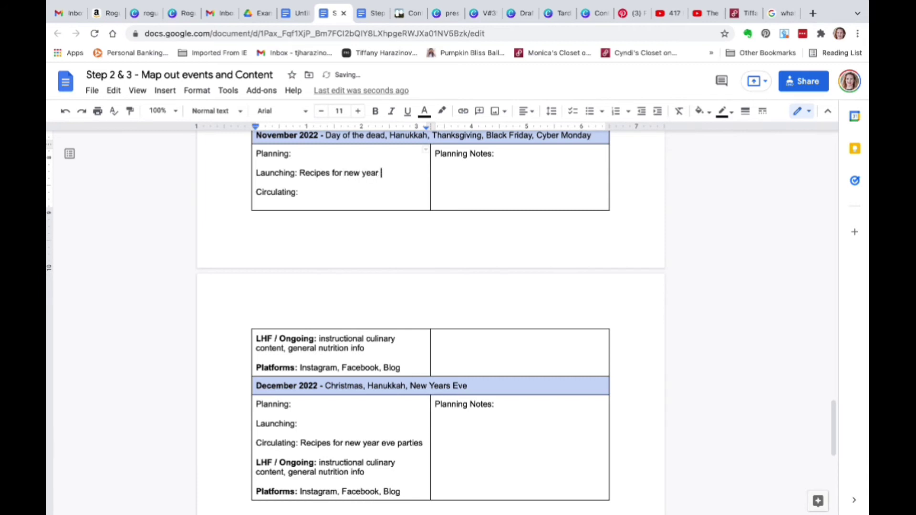
pyautogui.write('e parties')
# - Enter "Recipes for new year eve parties" after Planning in the October 2022 section
pyautogui.scroll(1, 288, 199)
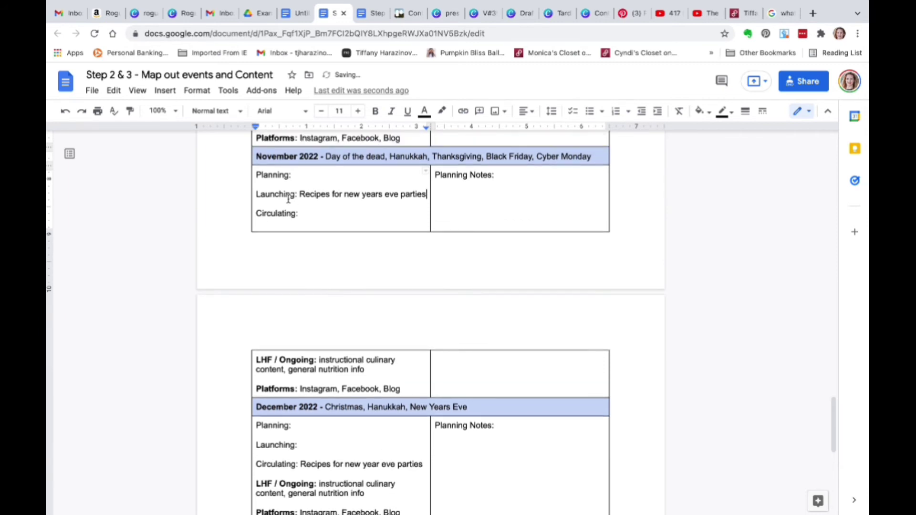
pyautogui.scroll(1, 289, 199)
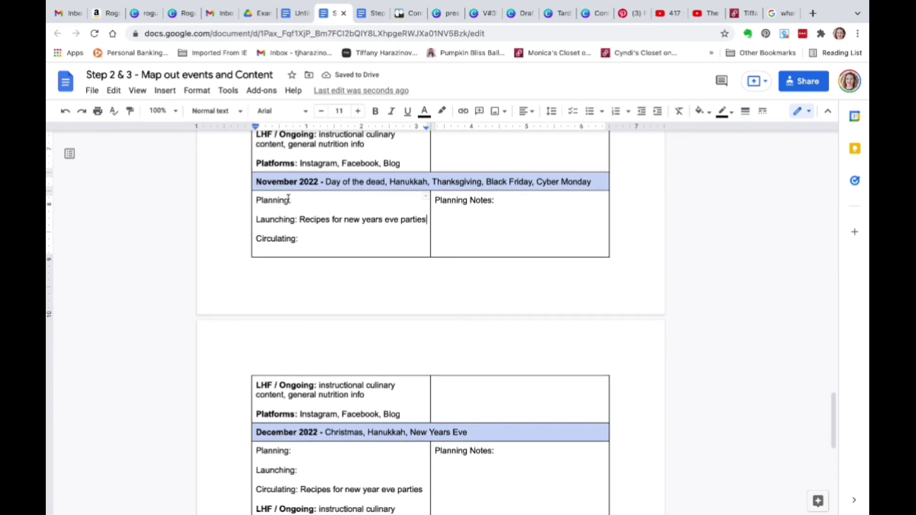
pyautogui.scroll(1, 288, 199)
pyautogui.scroll(3, 288, 199)
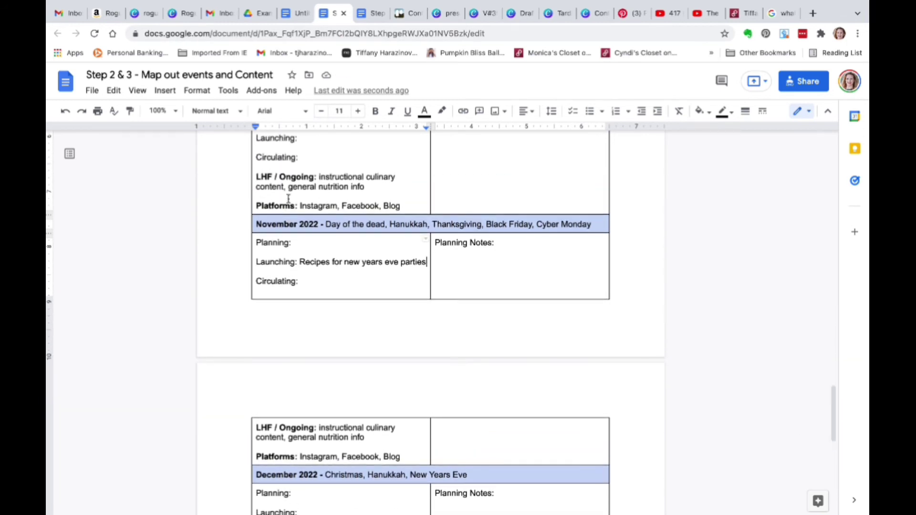
pyautogui.click(309, 179)
pyautogui.press('BackSpace')
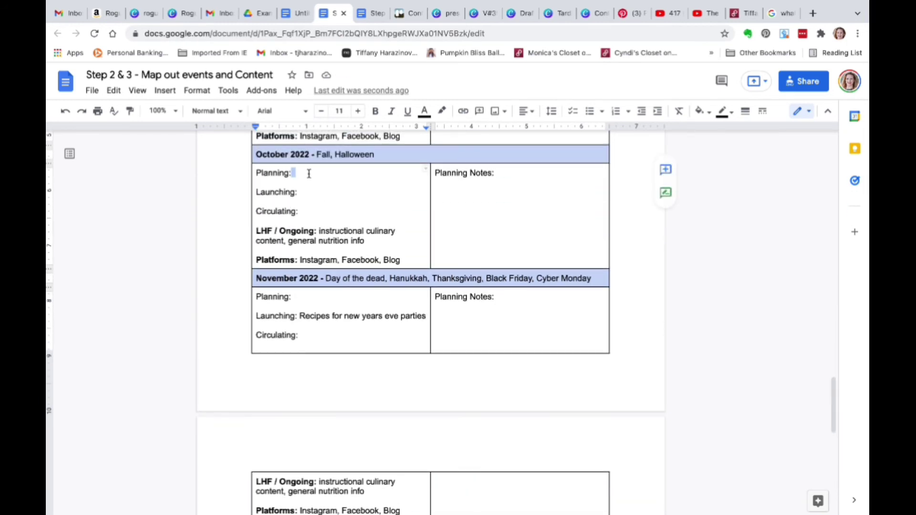
pyautogui.write('Recipes')
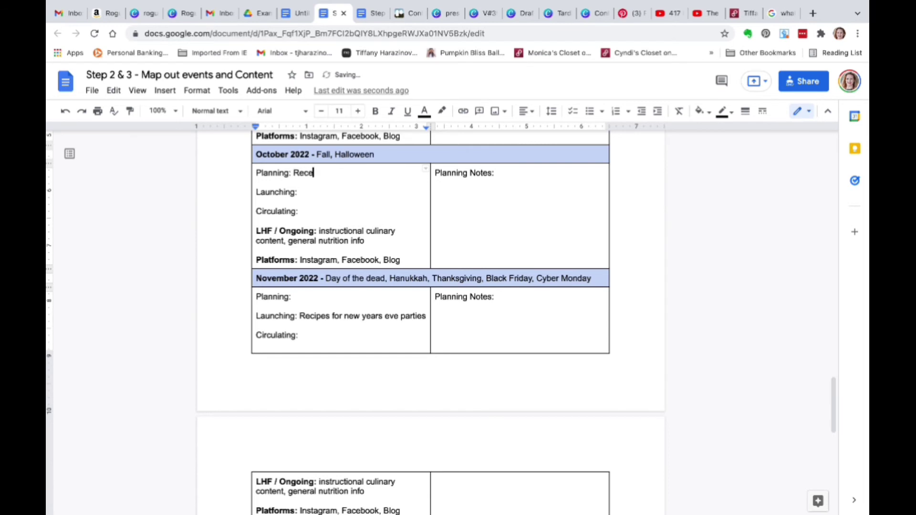
pyautogui.write(' for new year eve parties')
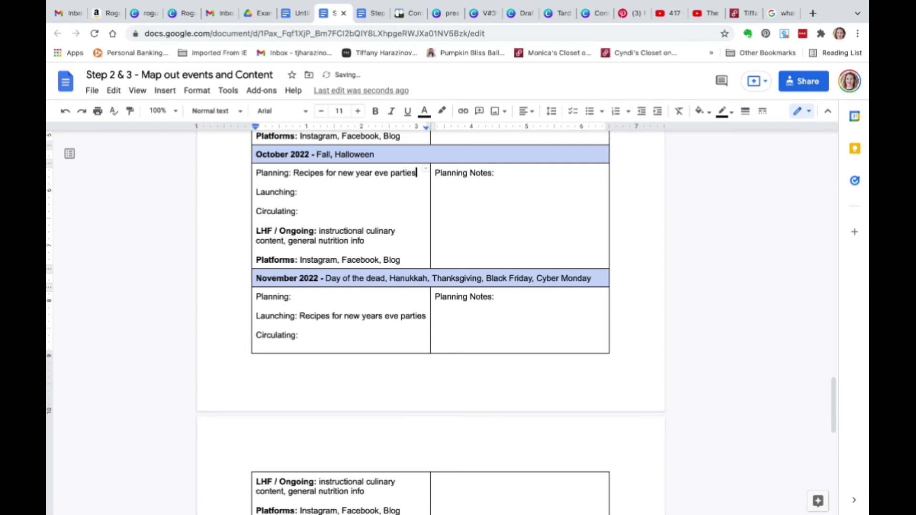
pyautogui.click(293, 180)
# - Enter "New Years Resolution recipes" after Launching in the December 2022 section
pyautogui.scroll(-1, 324, 225)
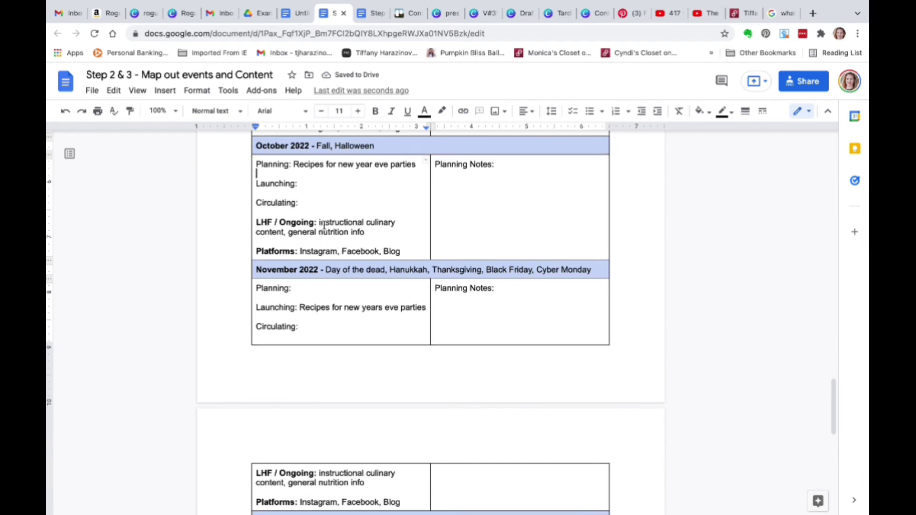
pyautogui.scroll(-3, 324, 225)
pyautogui.scroll(-6, 324, 225)
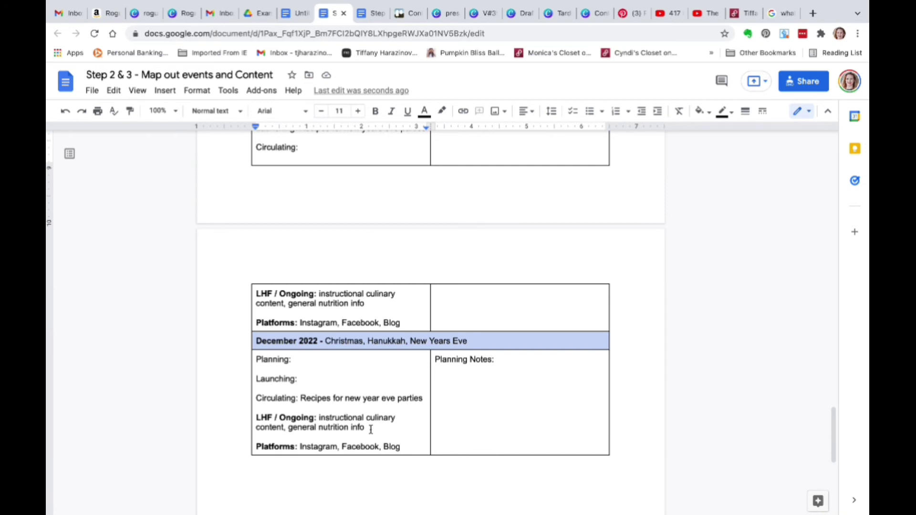
pyautogui.scroll(1, 370, 430)
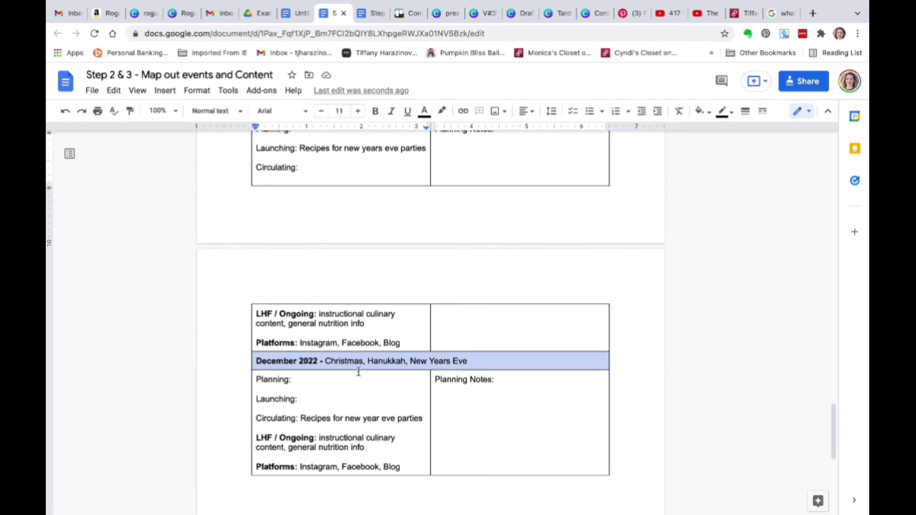
pyautogui.click(311, 400)
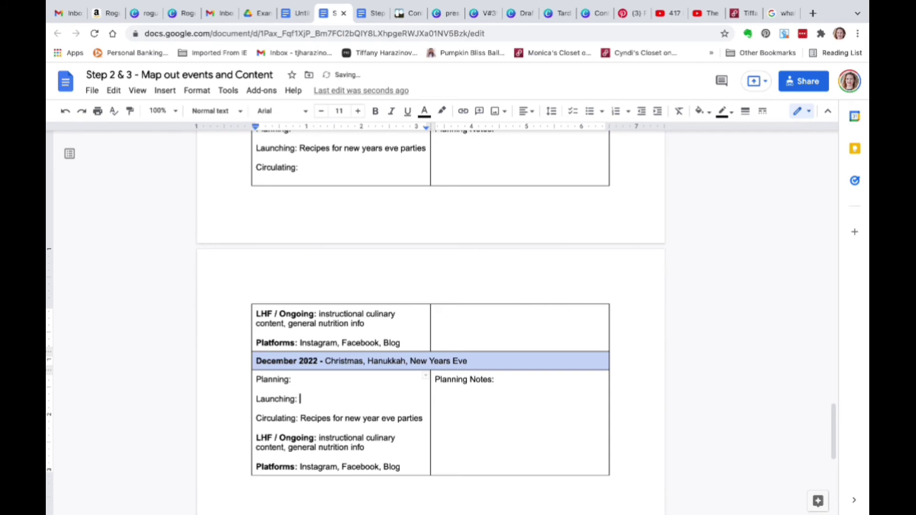
pyautogui.write('New Years Resolutio')
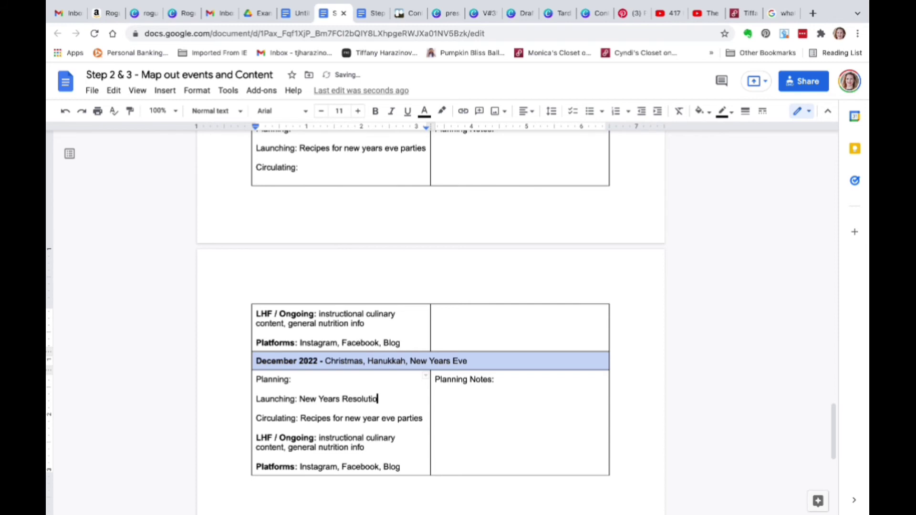
pyautogui.write('n recipes')
# - Copy "New Years Resolution recipes" from December 2022's Launching entry and paste it after Planning in the November 2022 section
pyautogui.scroll(1, 353, 394)
pyautogui.scroll(1, 353, 393)
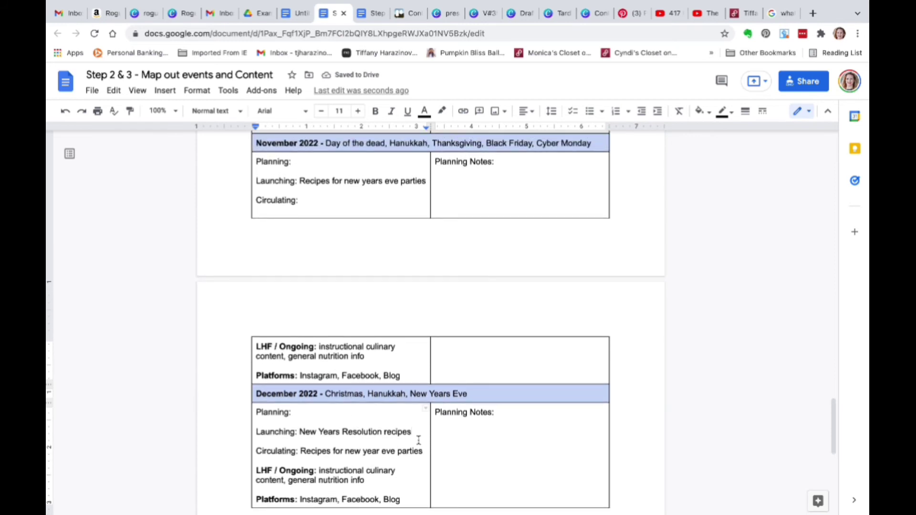
pyautogui.hotkey('shift', 'Left')
pyautogui.hotkey('shift', 'Left')
pyautogui.hotkey('shift', 'Left')
pyautogui.moveTo(369, 436); pyautogui.dragTo(301, 433)
pyautogui.press('cmd+c')
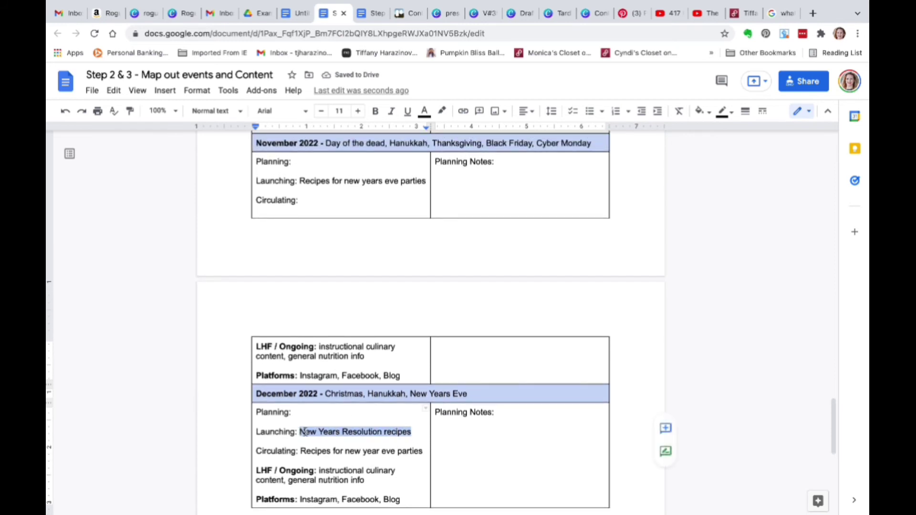
pyautogui.rightClick(308, 436)
pyautogui.click(380, 128)
pyautogui.click(324, 162)
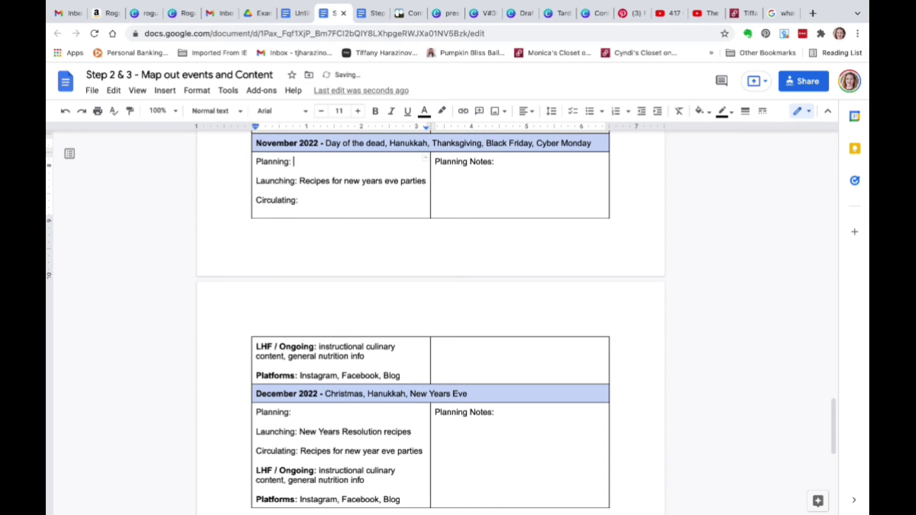
pyautogui.rightClick(326, 164)
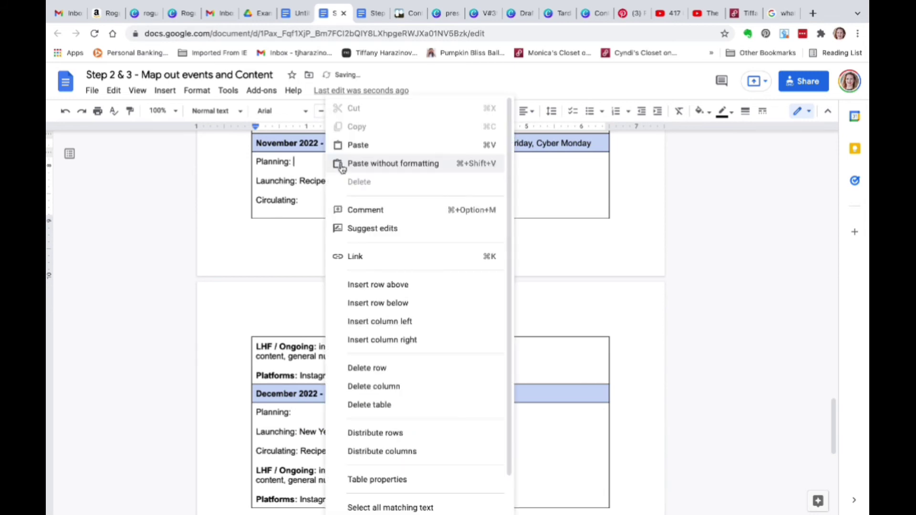
pyautogui.click(385, 145)
pyautogui.moveTo(291, 162); pyautogui.dragTo(261, 165)
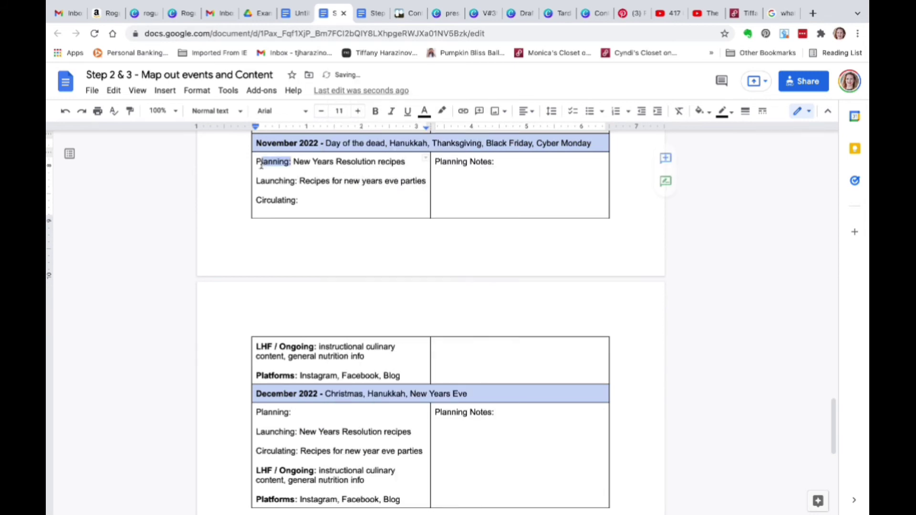
pyautogui.click(384, 181)
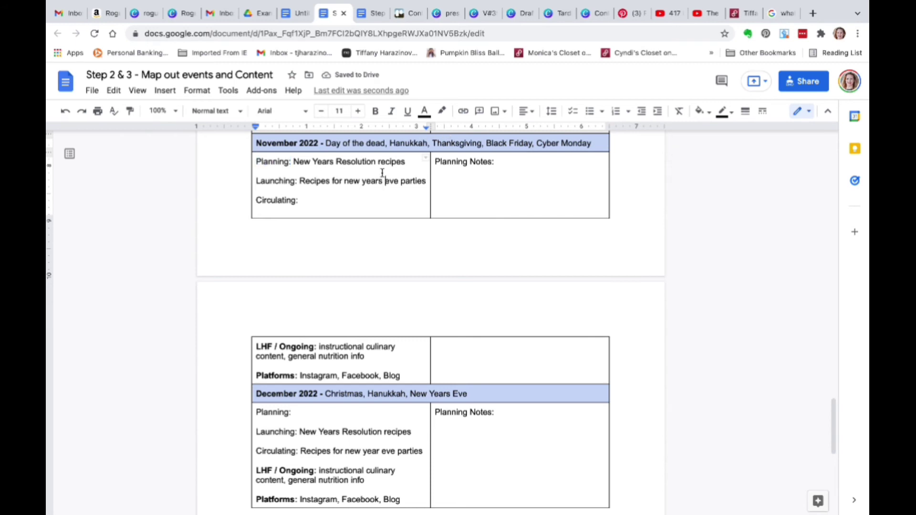
# - Switch to the Step 3 - Finished version document and examine the content ideas in its December and January sections
pyautogui.scroll(1, 382, 173)
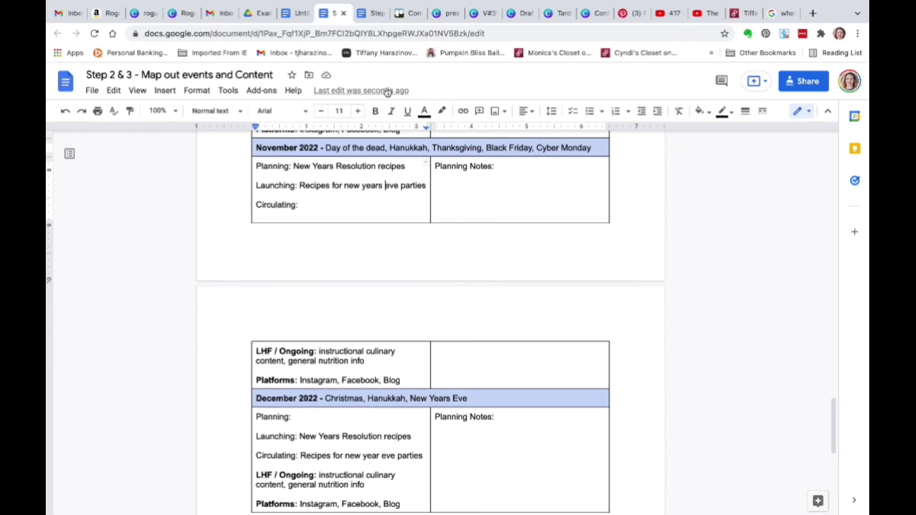
pyautogui.click(373, 18)
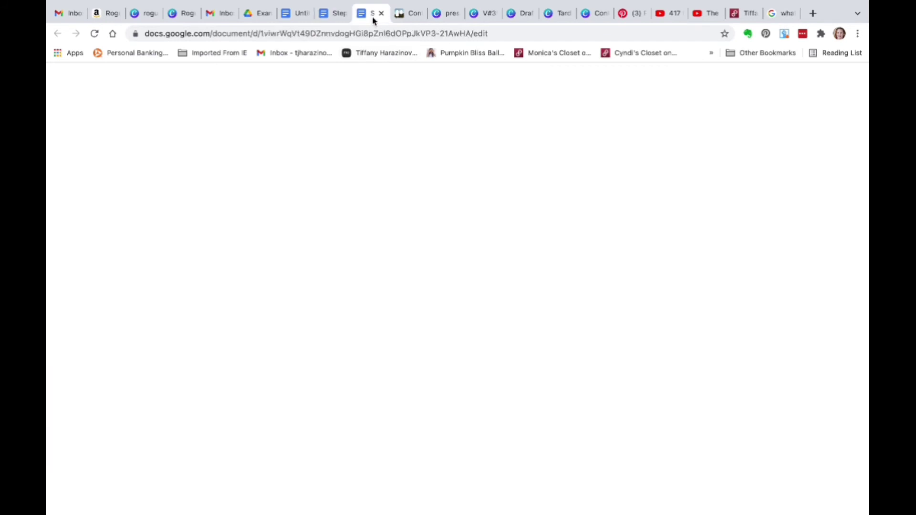
pyautogui.scroll(-2, 325, 258)
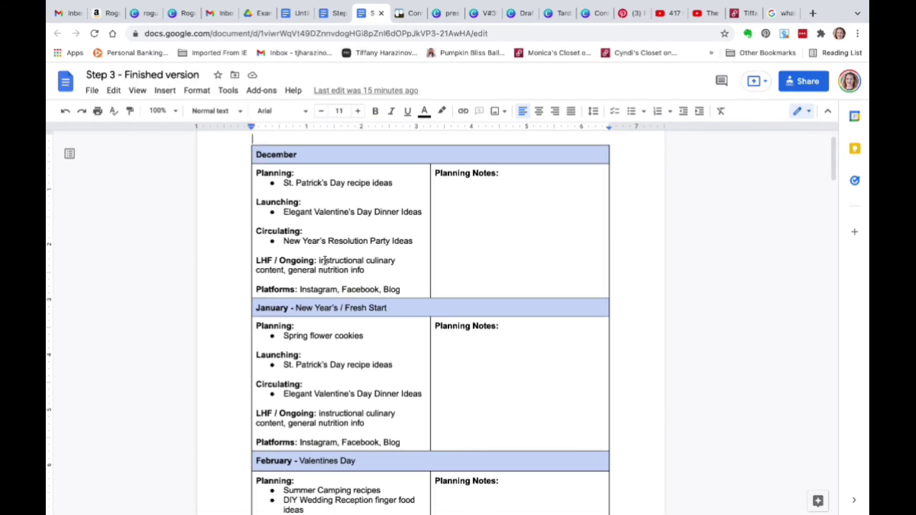
pyautogui.scroll(-1, 360, 281)
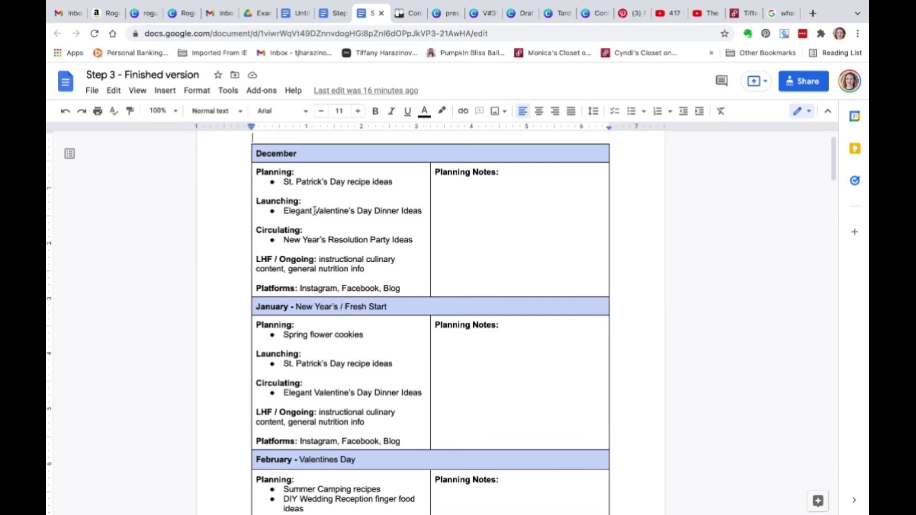
pyautogui.scroll(-1, 306, 222)
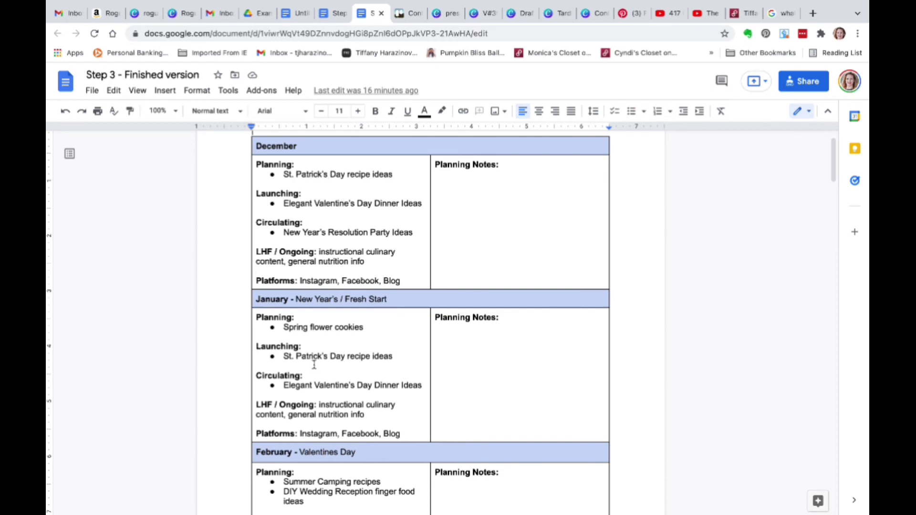
# - Trace the St. Patrick's Day recipe ideas from January's Launching to February's Circulating and review the December to February sections
pyautogui.moveTo(393, 356); pyautogui.dragTo(283, 358)
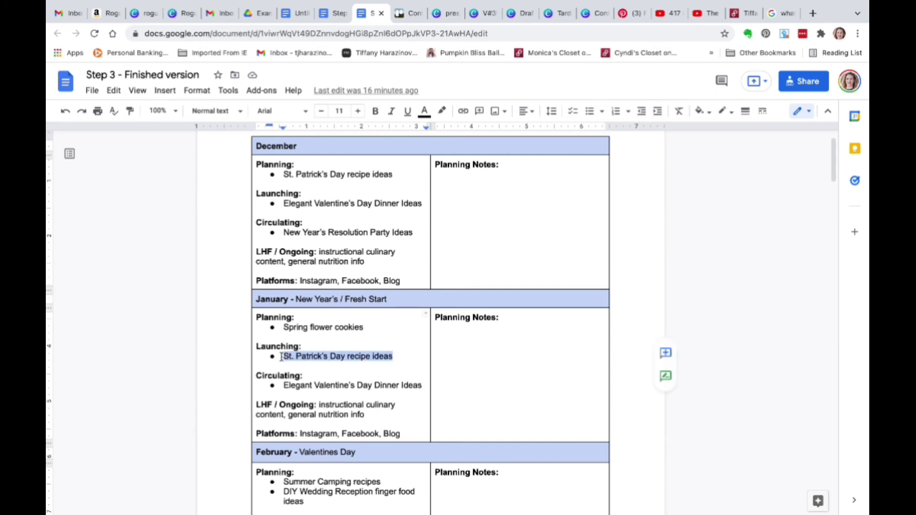
pyautogui.click(288, 357)
pyautogui.scroll(-3, 288, 357)
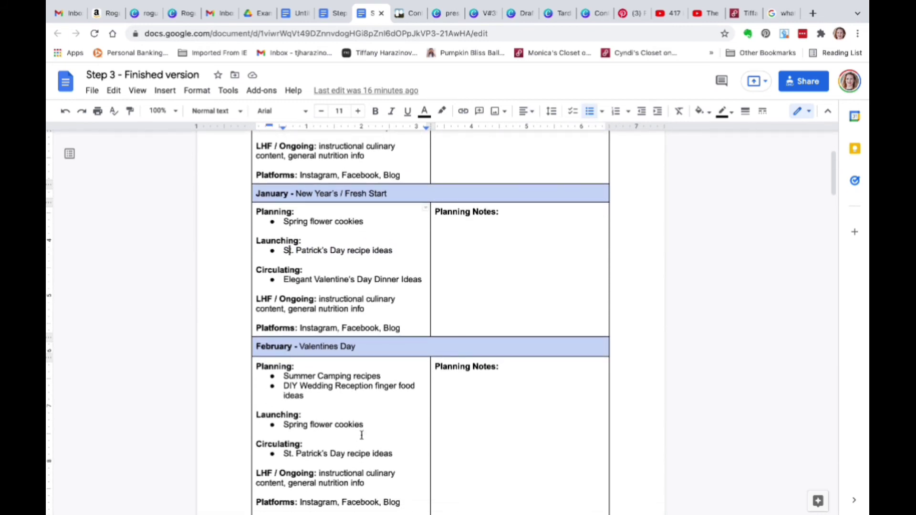
pyautogui.moveTo(399, 453); pyautogui.dragTo(272, 454)
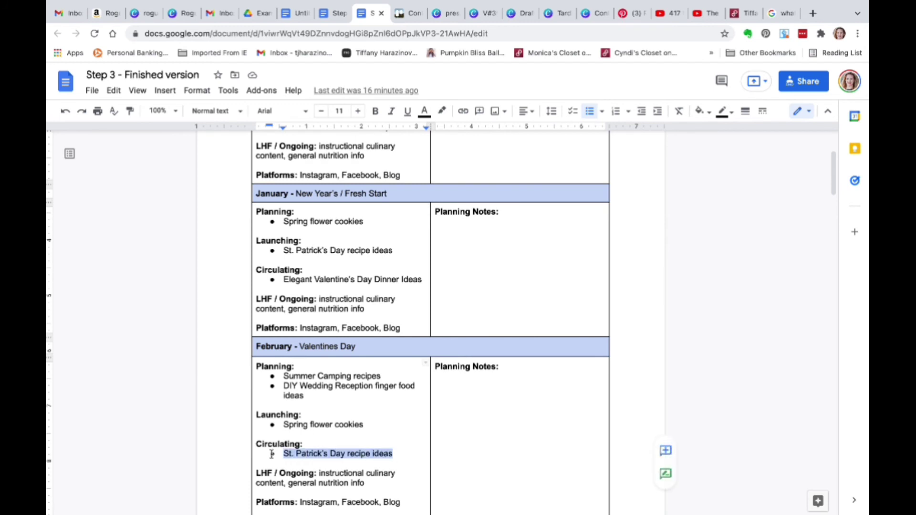
pyautogui.click(333, 451)
pyautogui.scroll(-1, 336, 455)
pyautogui.scroll(-1, 336, 455)
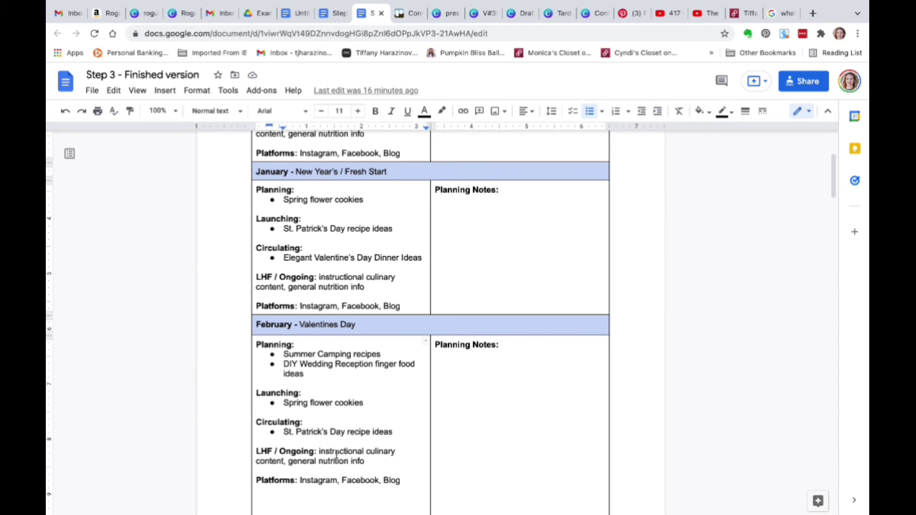
pyautogui.scroll(3, 336, 459)
pyautogui.scroll(2, 336, 461)
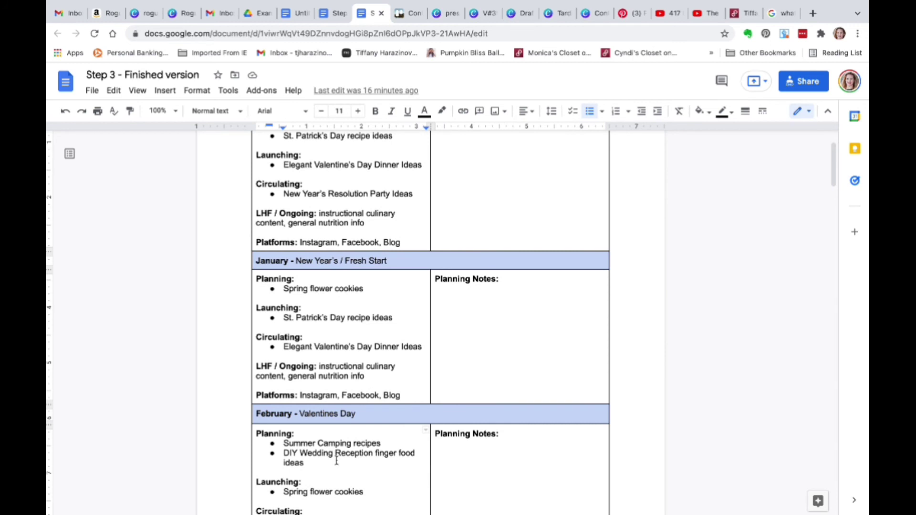
pyautogui.scroll(1, 337, 461)
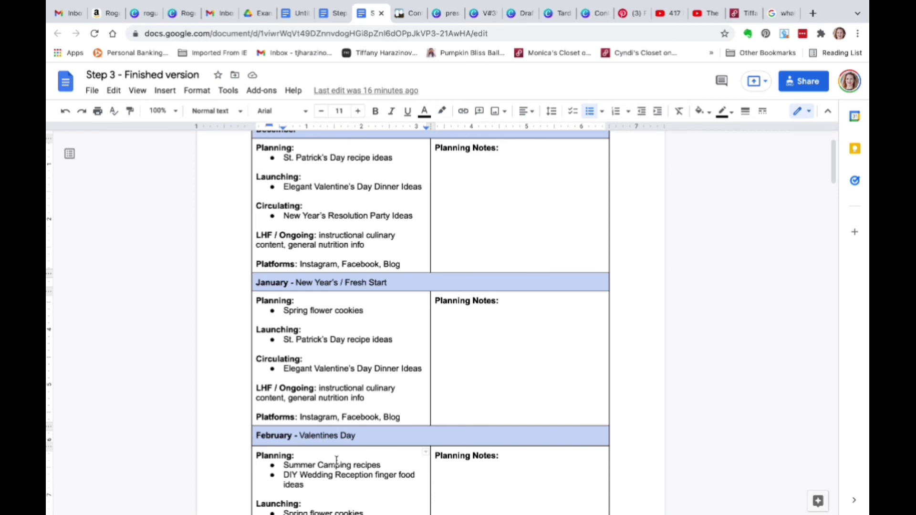
# - Trace the Spring flower cookies idea from January's Planning through February's Launching to March's Circulating
pyautogui.scroll(-2, 336, 461)
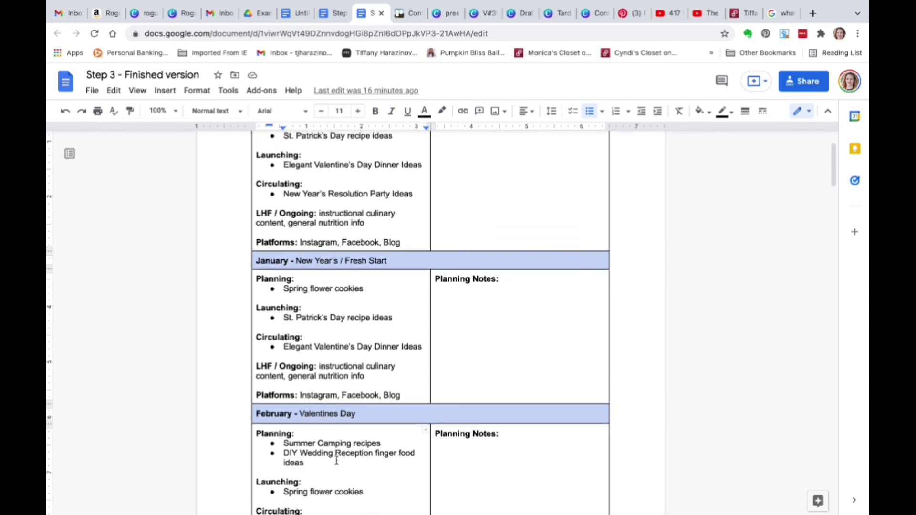
pyautogui.scroll(-4, 336, 461)
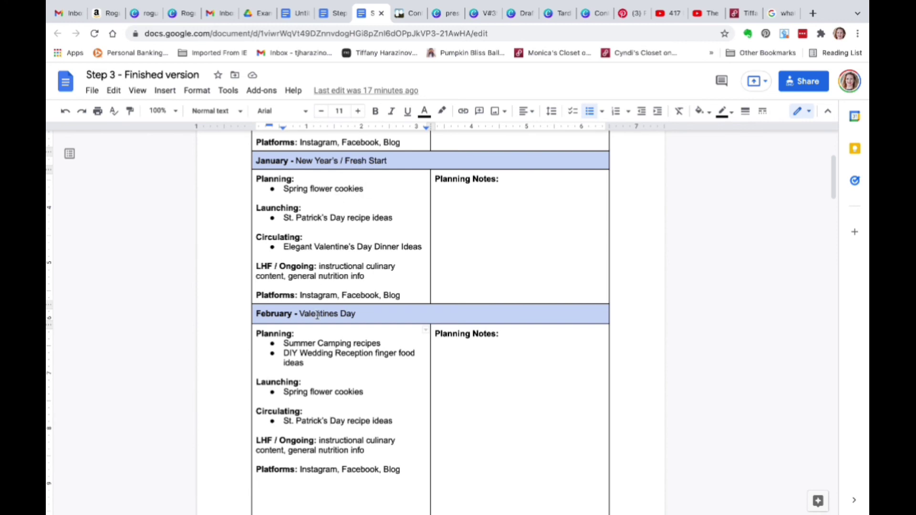
pyautogui.scroll(-2, 315, 316)
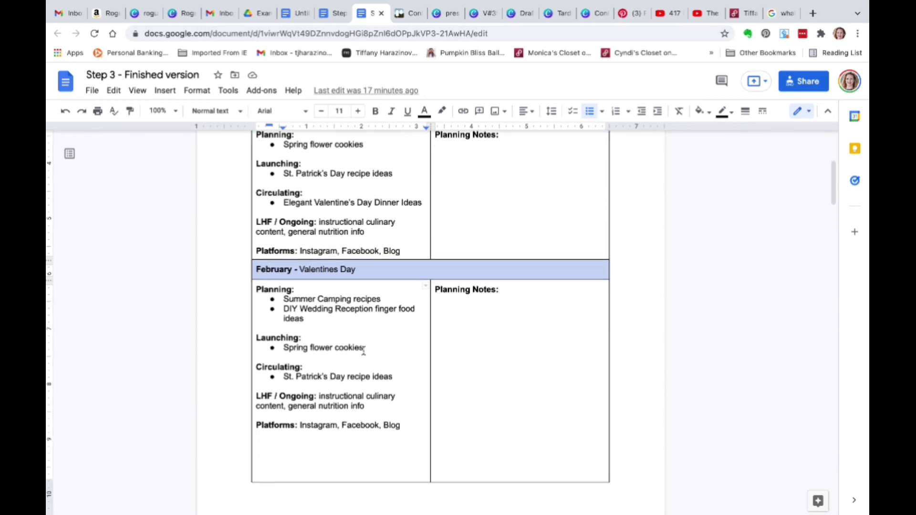
pyautogui.moveTo(364, 348); pyautogui.dragTo(285, 347)
pyautogui.click(325, 357)
pyautogui.scroll(-1, 325, 357)
pyautogui.scroll(-10, 325, 355)
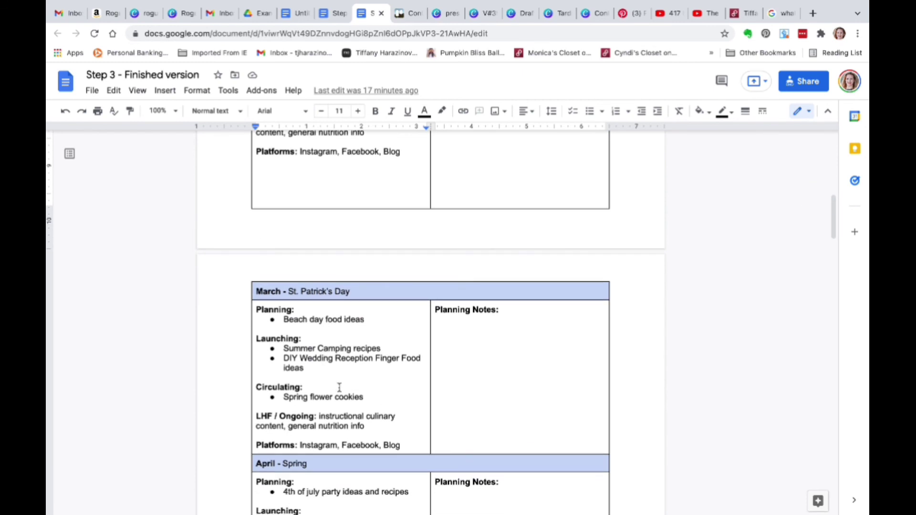
pyautogui.click(349, 398)
# - Compare March's Launching ideas with April's Circulating ideas, and review the January and February sections again
pyautogui.scroll(-1, 293, 418)
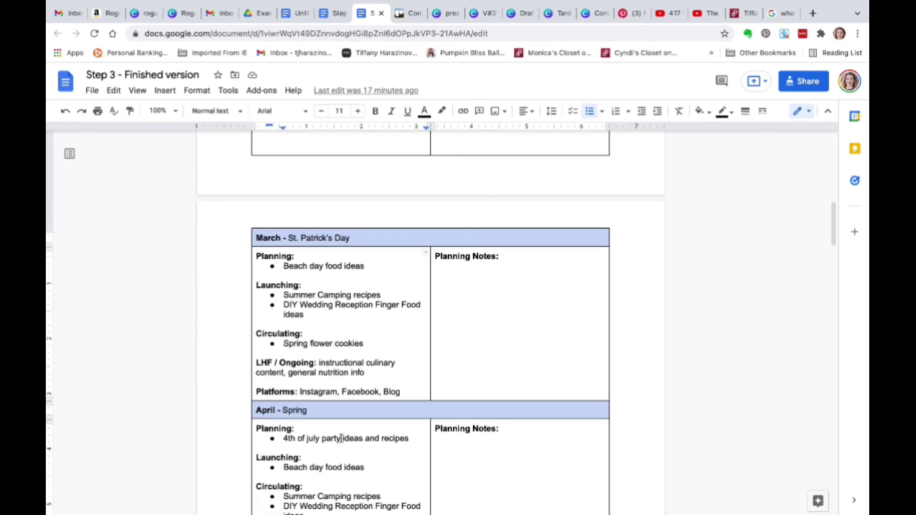
pyautogui.scroll(-1, 336, 411)
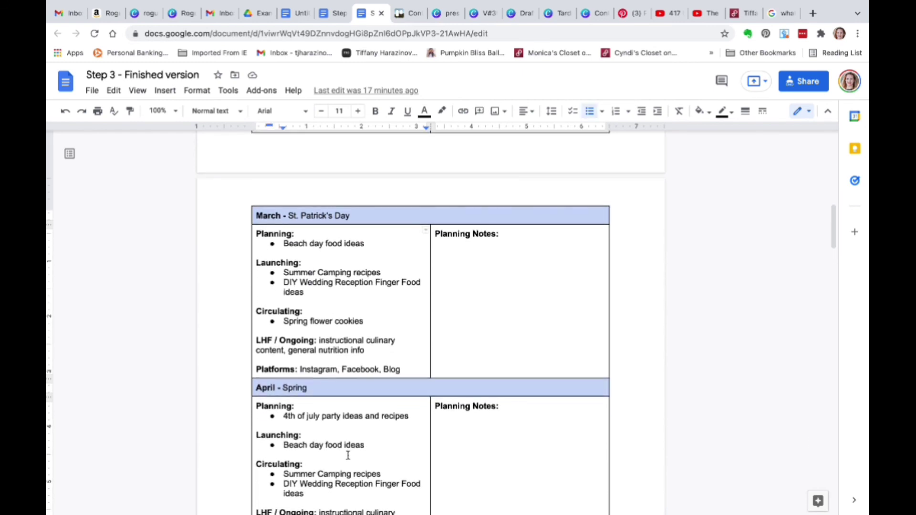
pyautogui.scroll(-1, 348, 455)
pyautogui.click(321, 469)
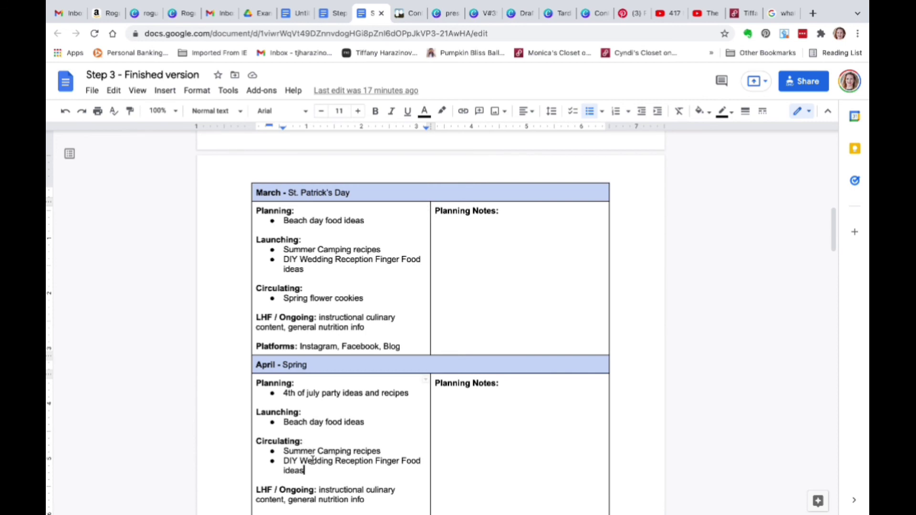
pyautogui.scroll(3, 312, 459)
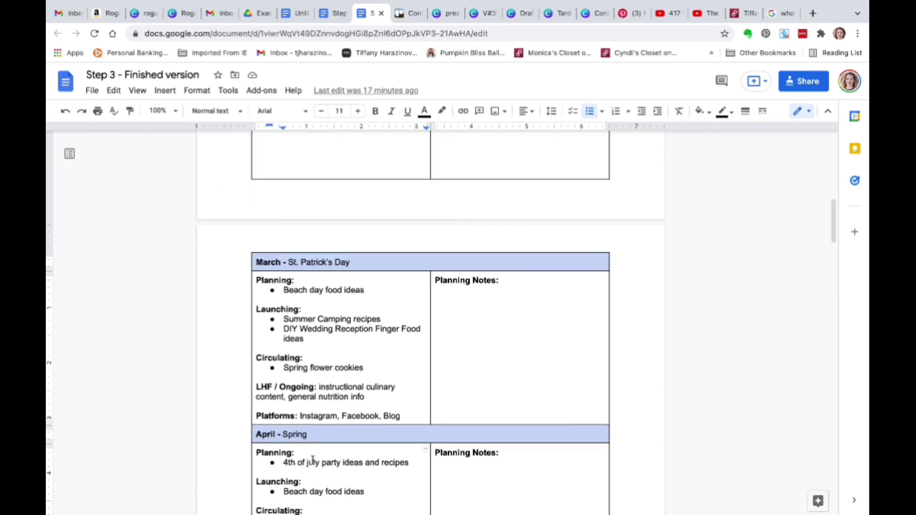
pyautogui.scroll(9, 312, 460)
pyautogui.scroll(6, 312, 460)
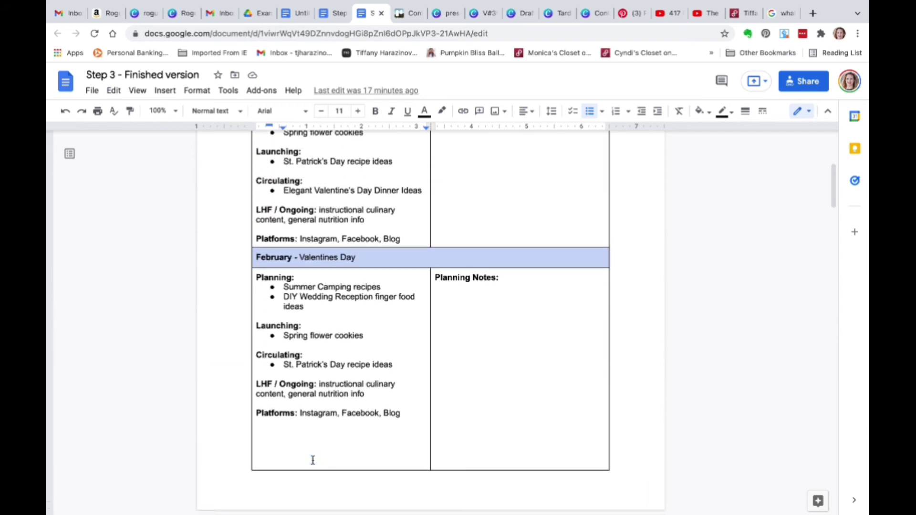
pyautogui.scroll(3, 312, 460)
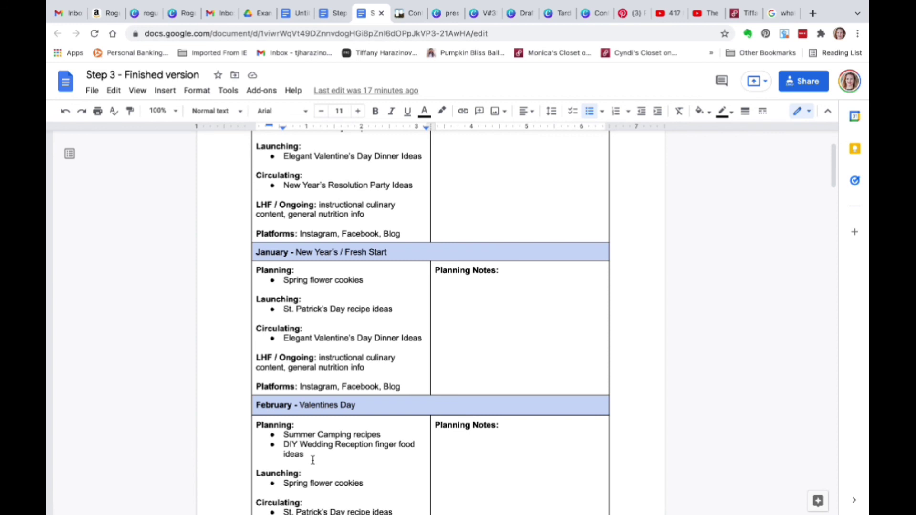
pyautogui.scroll(-1, 313, 460)
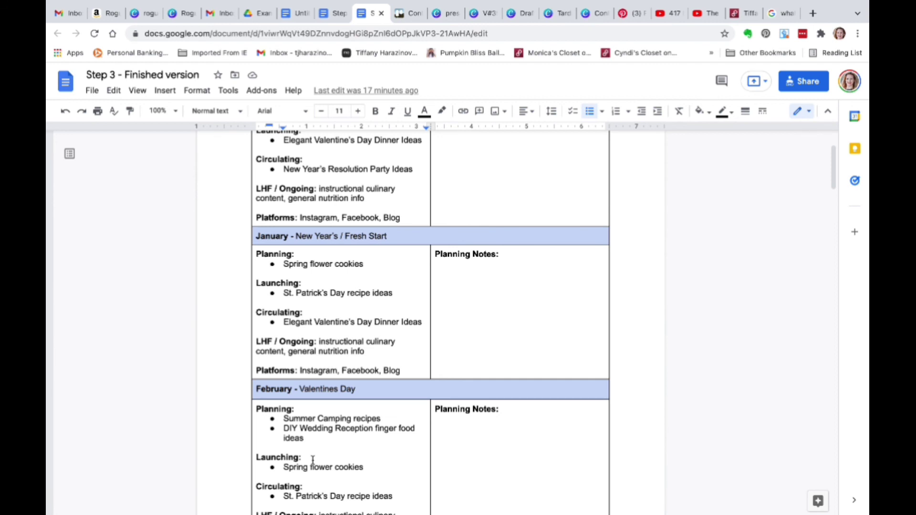
pyautogui.scroll(-2, 312, 460)
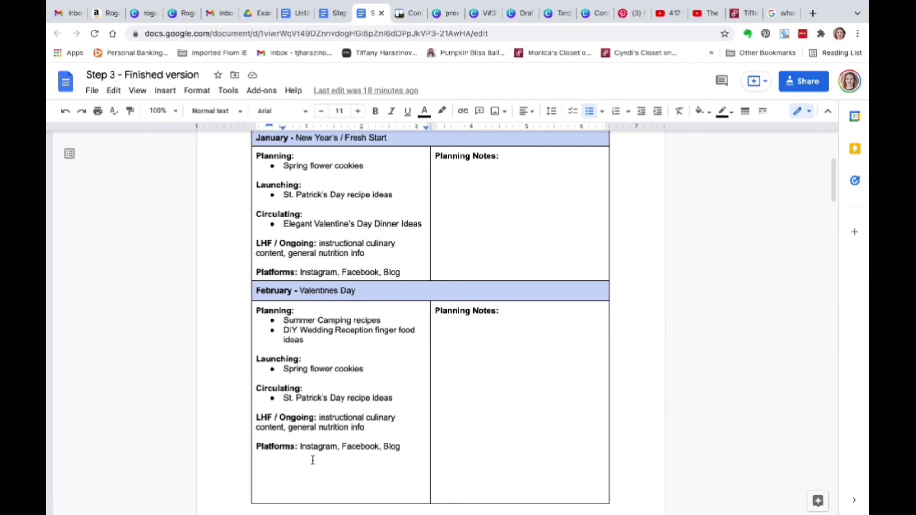
pyautogui.scroll(-1, 313, 460)
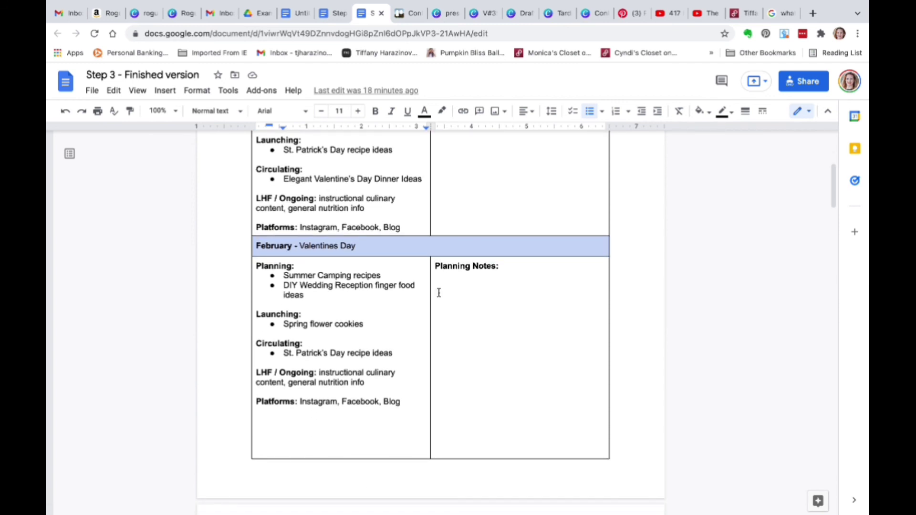
# - Add the bulleted note "Make interesting hot recipes that are easy?" under Planning Notes in the February section
pyautogui.click(483, 268)
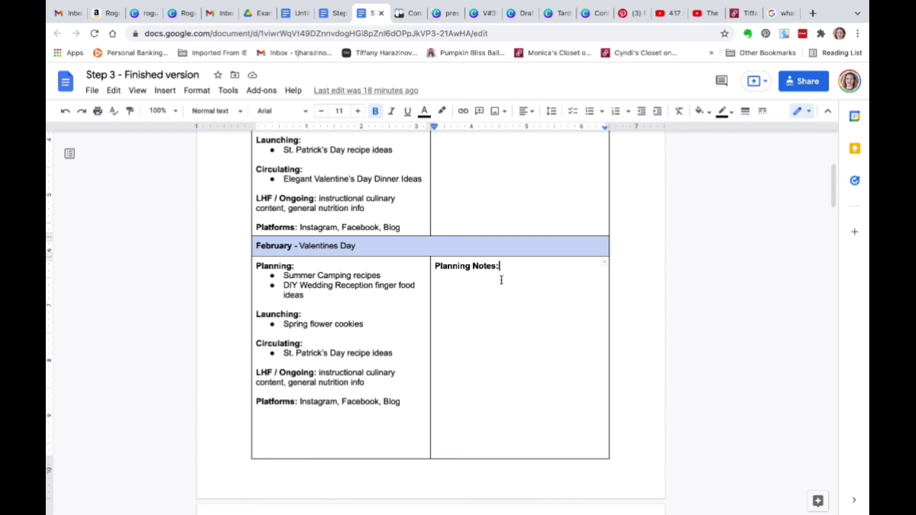
pyautogui.press('Return')
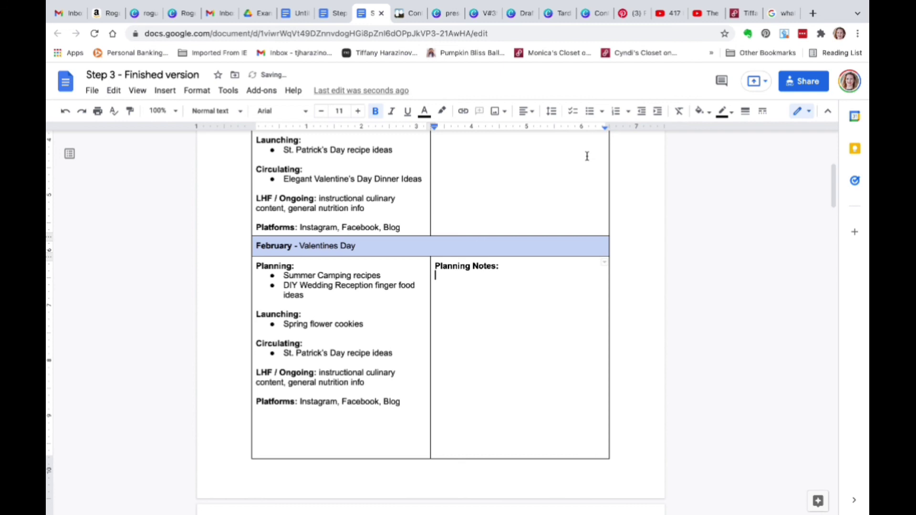
pyautogui.click(590, 112)
pyautogui.write('Make interest')
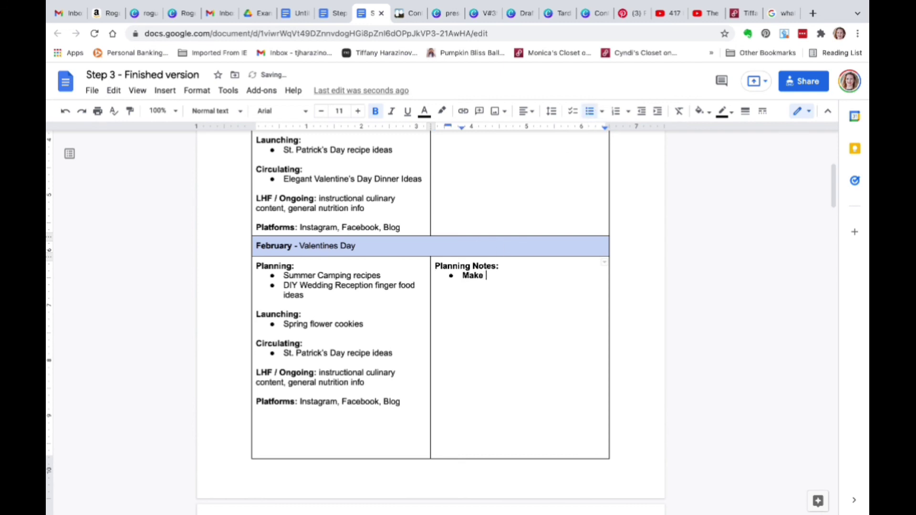
pyautogui.write('ing hot receip')
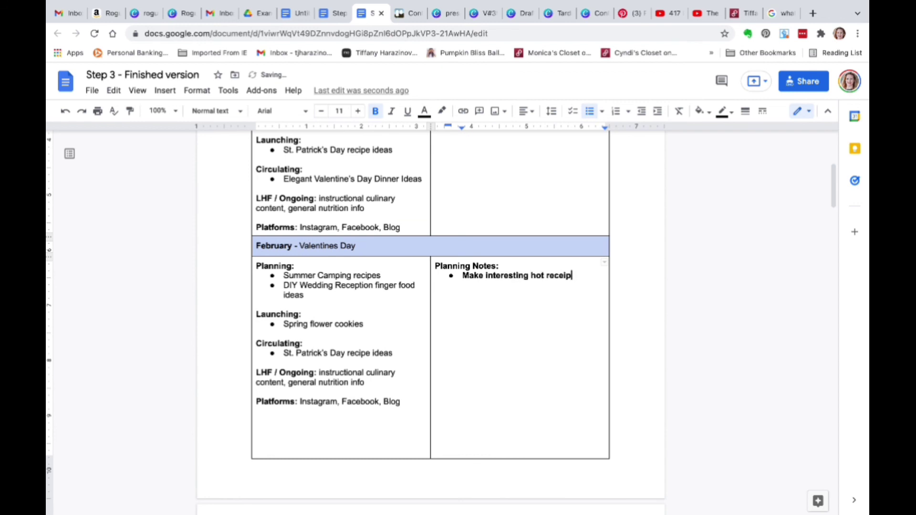
pyautogui.press('BackSpace')
pyautogui.press('BackSpace')
pyautogui.press('BackSpace')
pyautogui.write('ipes that are easy?')
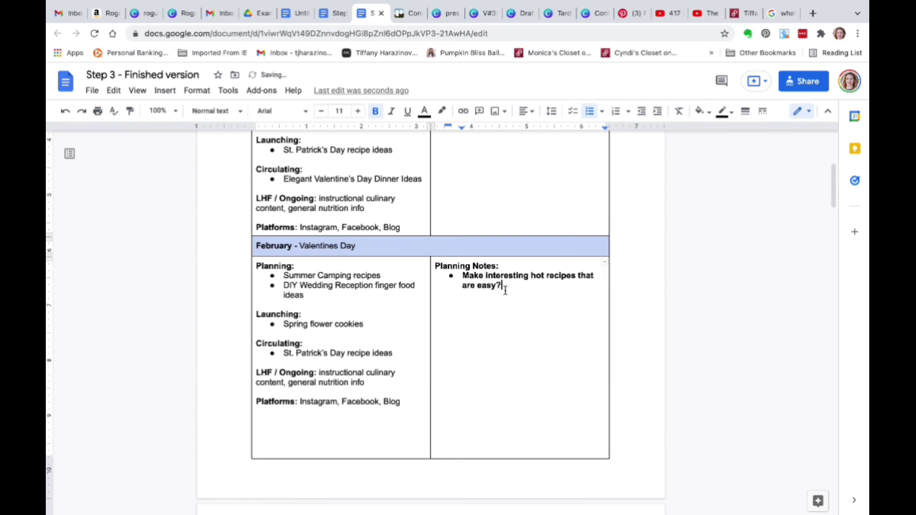
# - Remove the bold formatting from the bulleted note under February's Planning Notes
pyautogui.moveTo(502, 286); pyautogui.dragTo(466, 277)
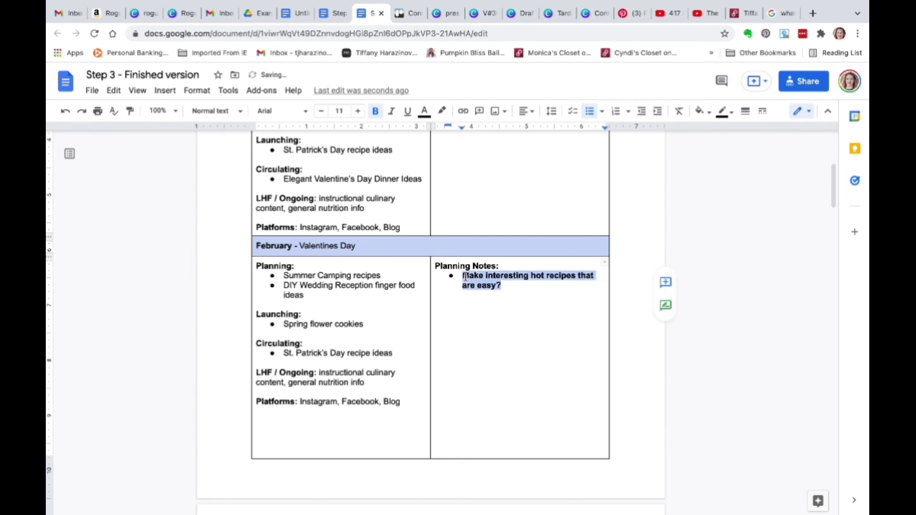
pyautogui.click(376, 111)
pyautogui.click(475, 286)
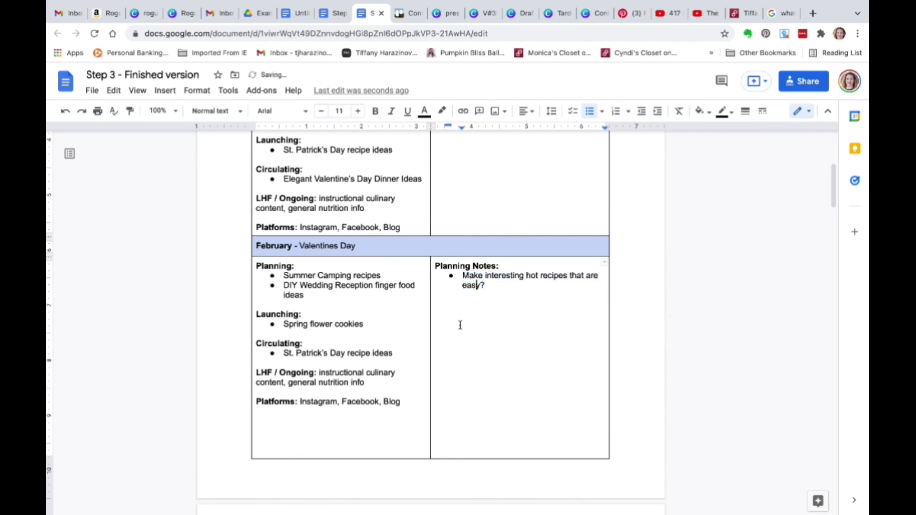
pyautogui.scroll(1, 460, 325)
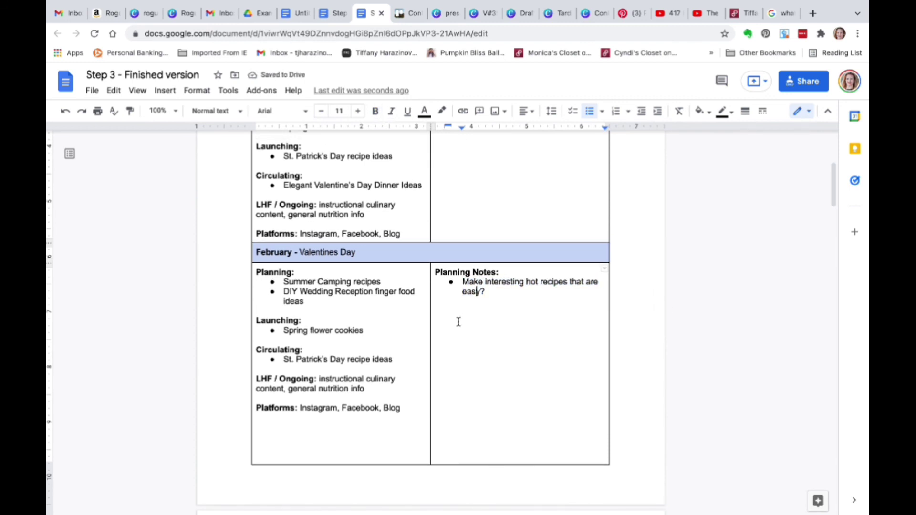
pyautogui.scroll(2, 451, 313)
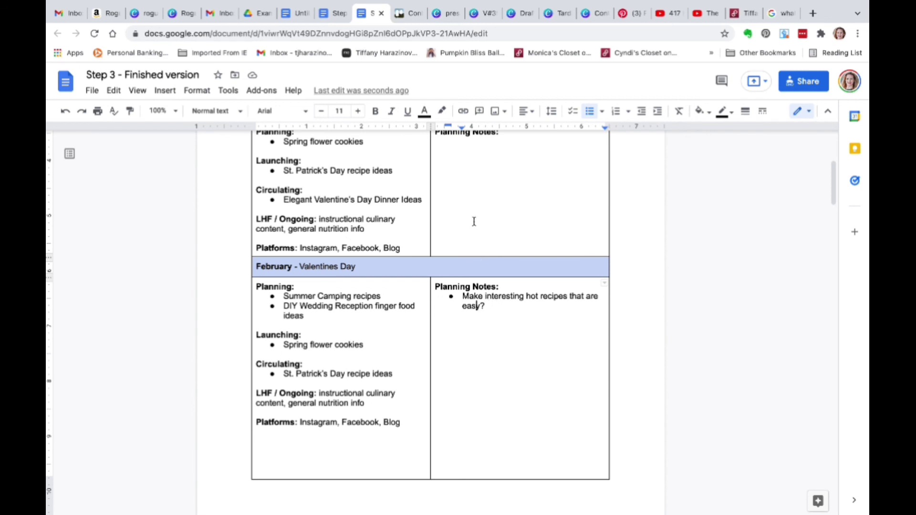
pyautogui.scroll(-1, 474, 222)
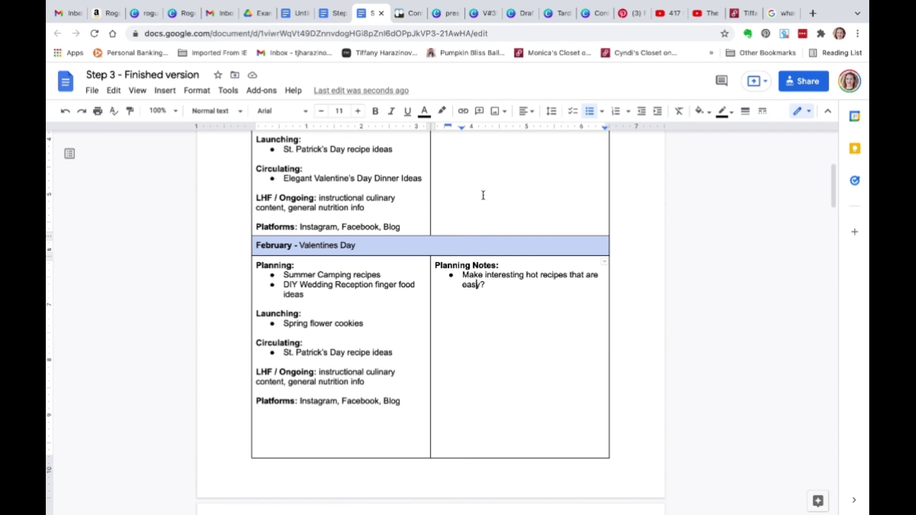
pyautogui.moveTo(459, 497)
pyautogui.click(651, 8)
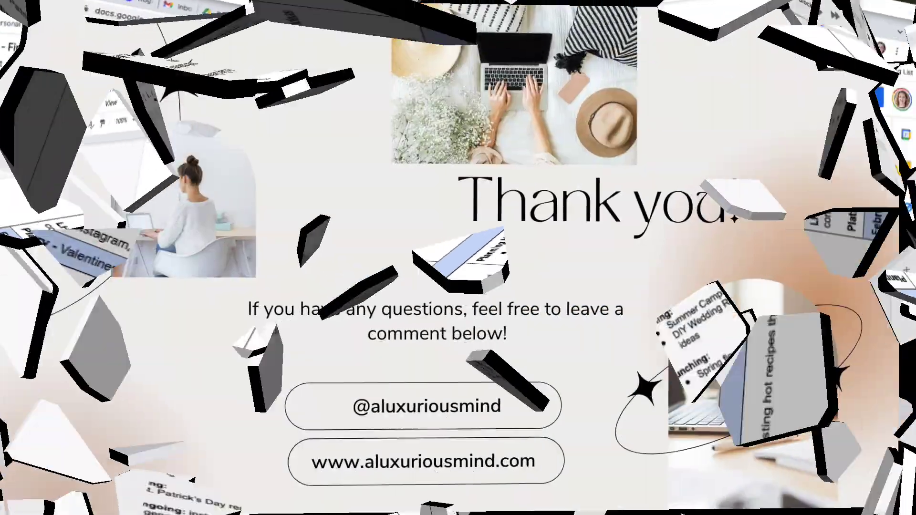